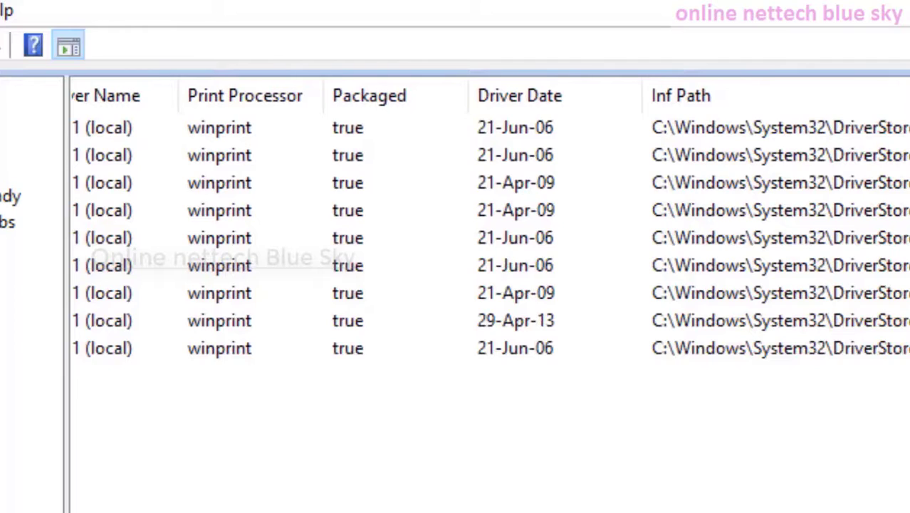
# Step: Examine the environment, driver version and driver isolation values of the listed printer drivers
pyautogui.hscroll(-10, 490, 285)
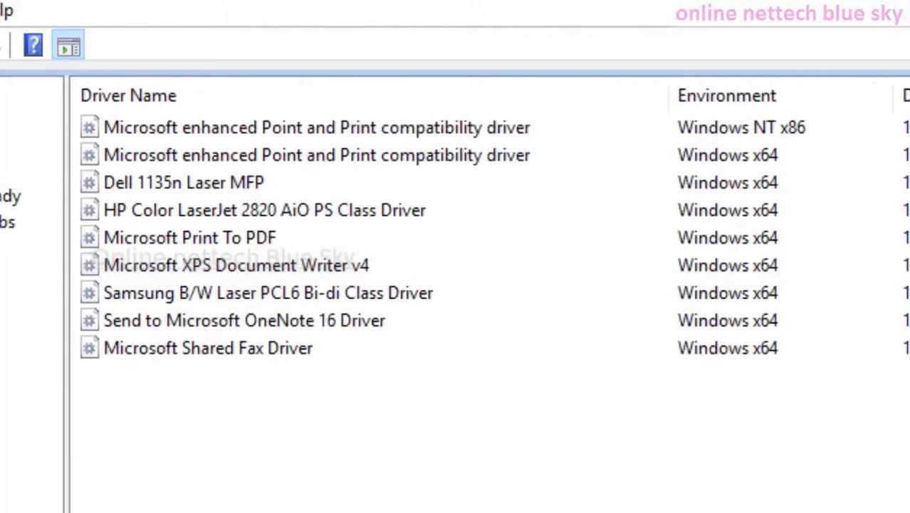
pyautogui.hscroll(10, 490, 222)
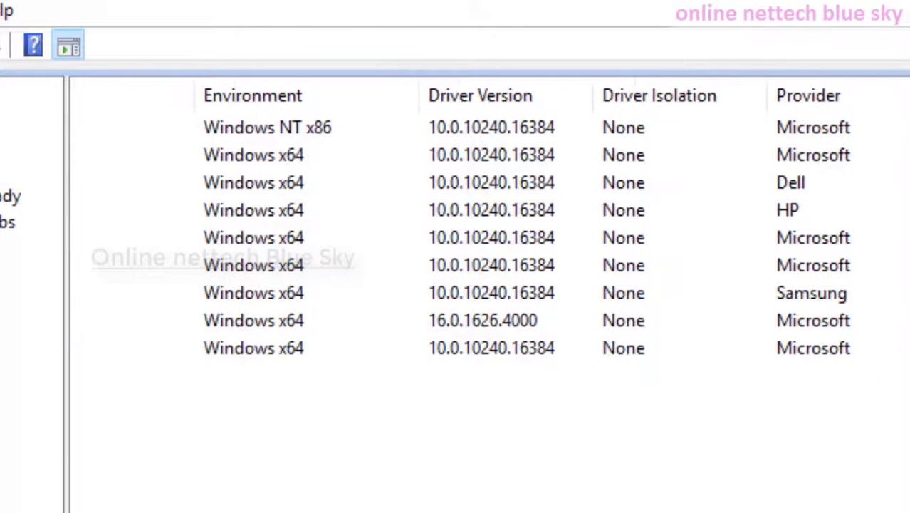
pyautogui.hscroll(1, 489, 222)
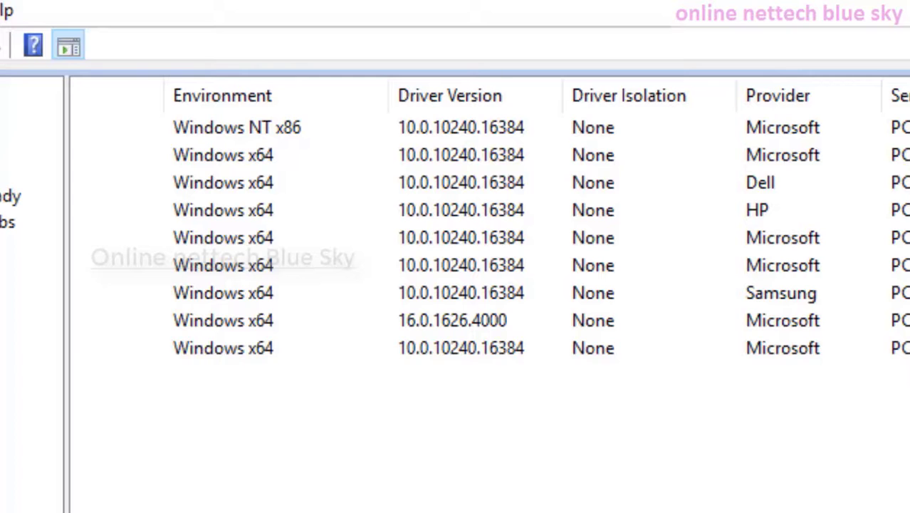
pyautogui.hscroll(-5, 490, 284)
pyautogui.hscroll(3, 489, 284)
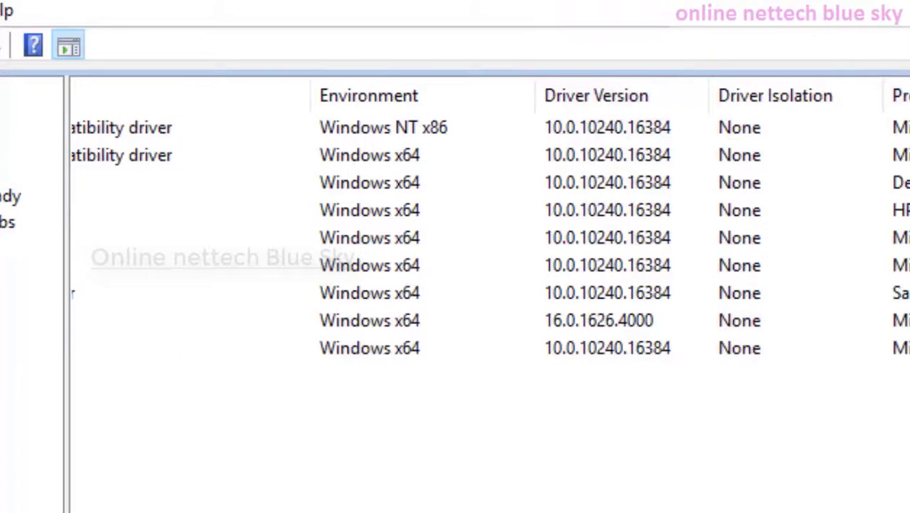
pyautogui.moveTo(712, 79); pyautogui.dragTo(733, 86)
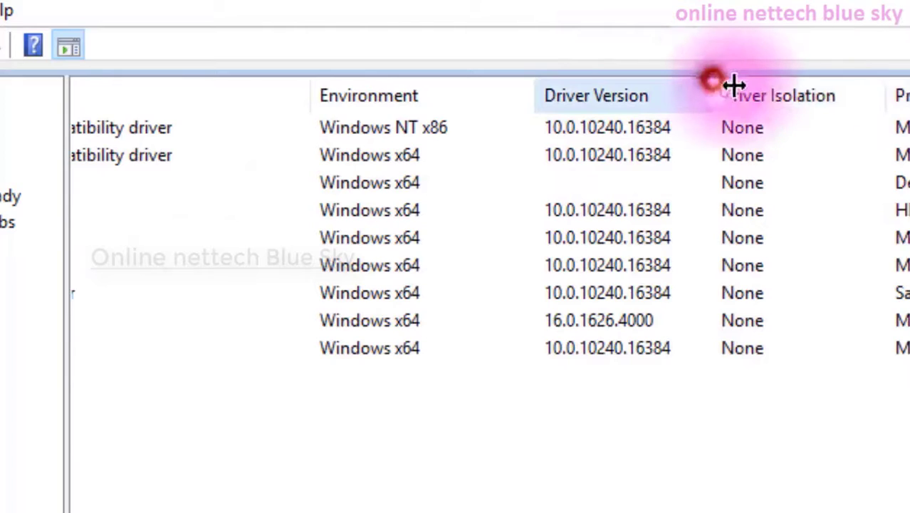
pyautogui.click(611, 123)
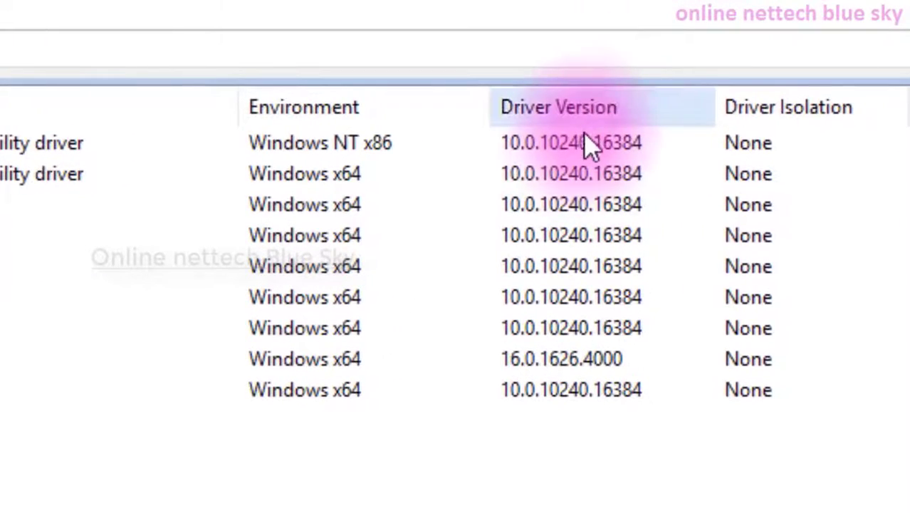
pyautogui.click(576, 176)
pyautogui.click(575, 204)
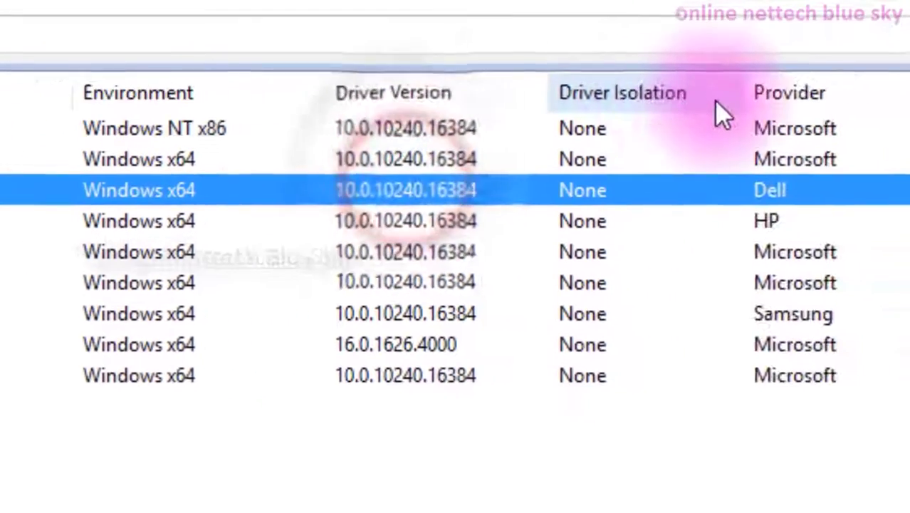
pyautogui.click(614, 127)
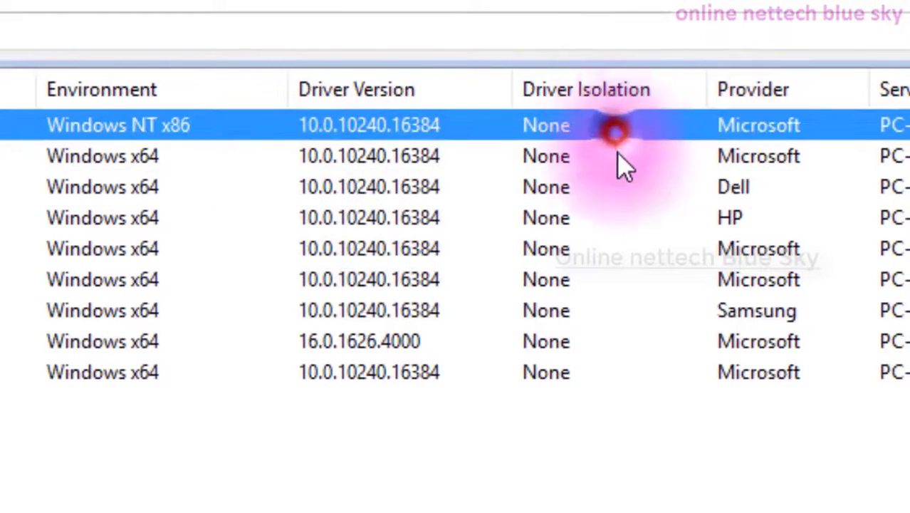
pyautogui.click(616, 160)
pyautogui.click(607, 214)
pyautogui.click(601, 162)
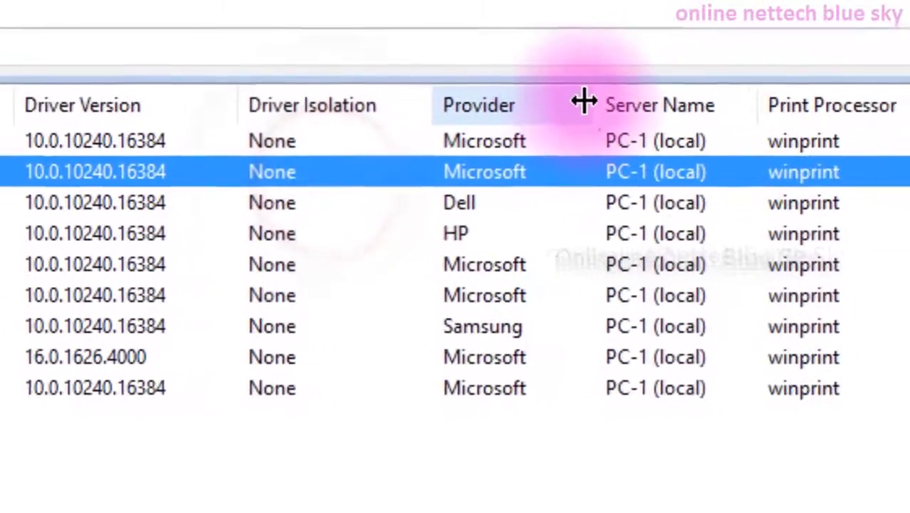
# Step: Widen the Provider column and review which company provides each printer driver
pyautogui.moveTo(583, 102); pyautogui.dragTo(682, 104)
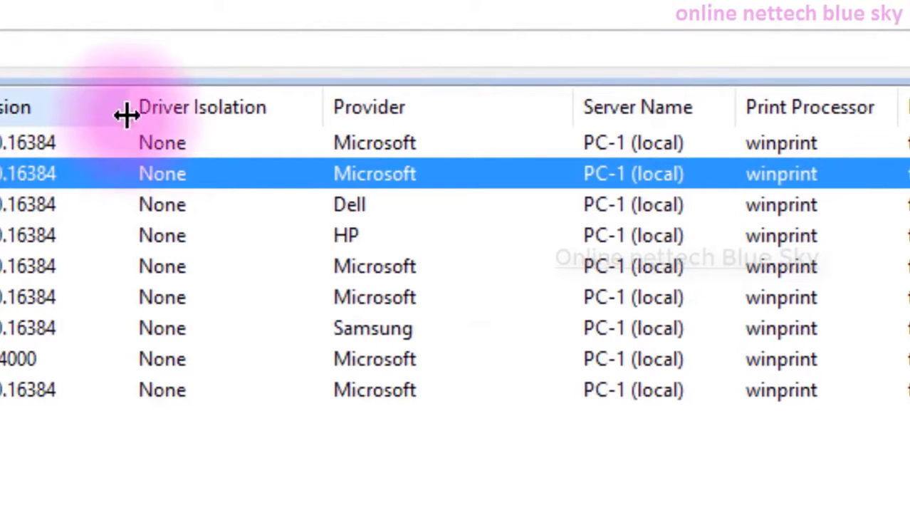
pyautogui.moveTo(127, 116); pyautogui.dragTo(93, 114)
pyautogui.click(372, 142)
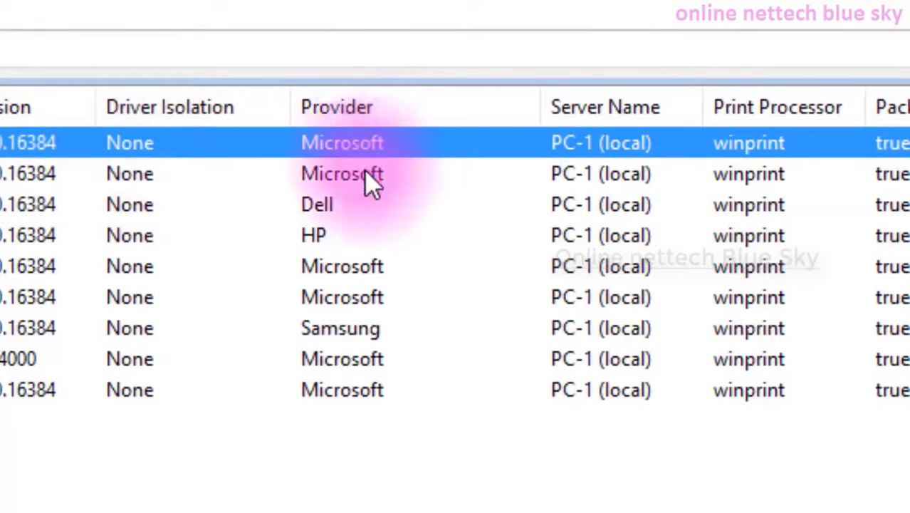
pyautogui.click(366, 173)
pyautogui.click(366, 145)
pyautogui.click(366, 173)
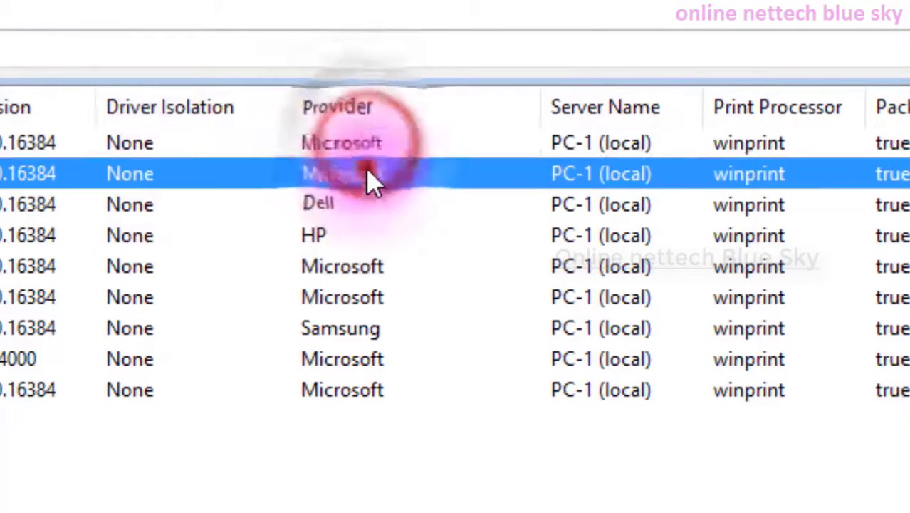
pyautogui.click(371, 143)
pyautogui.click(371, 167)
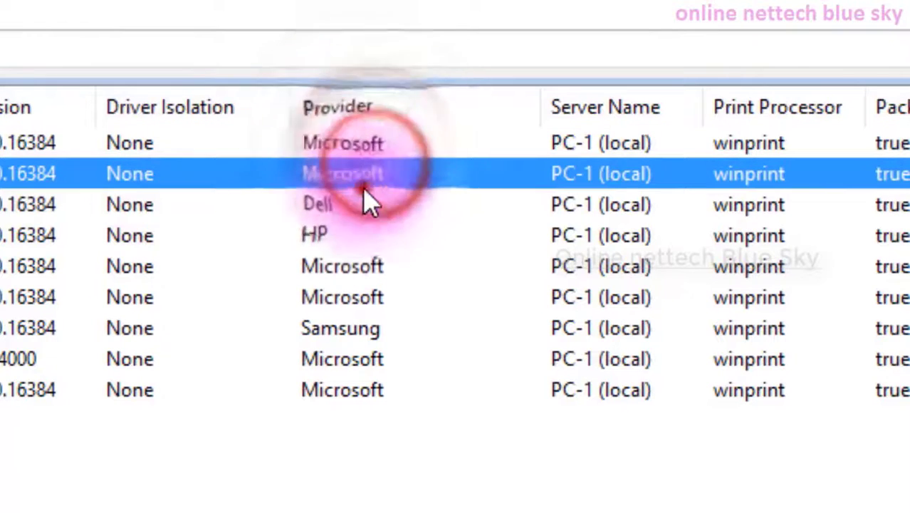
pyautogui.click(363, 235)
pyautogui.click(349, 266)
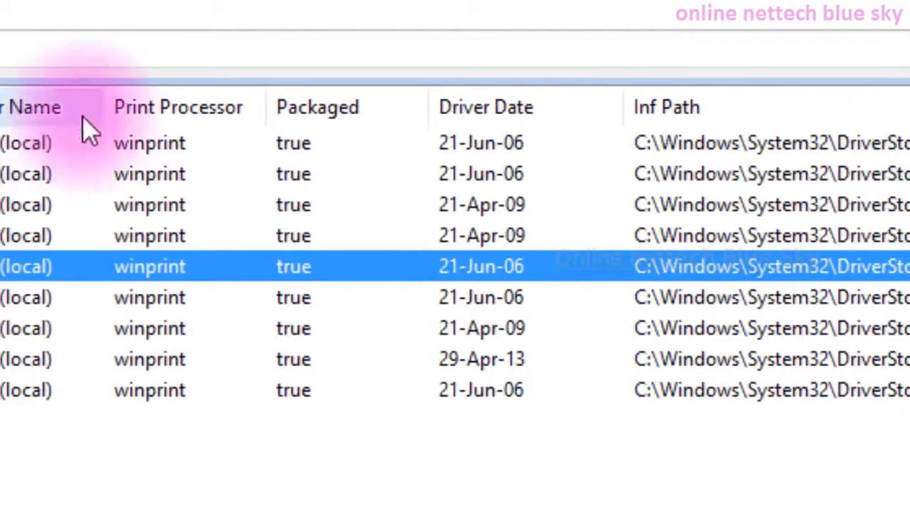
# Step: Adjust the Server Name and Provider column widths and check the server name of the first drivers
pyautogui.moveTo(100, 108); pyautogui.dragTo(162, 108)
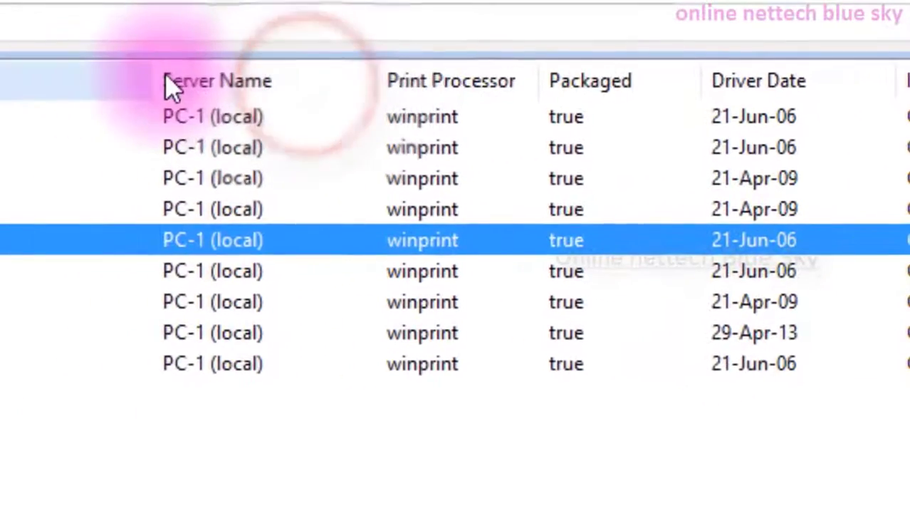
pyautogui.moveTo(156, 72); pyautogui.dragTo(69, 76)
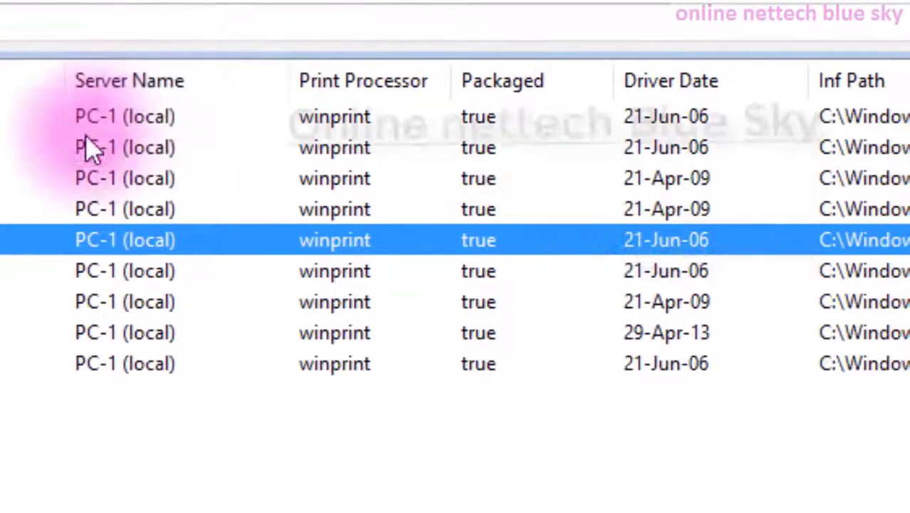
pyautogui.click(109, 124)
pyautogui.click(109, 146)
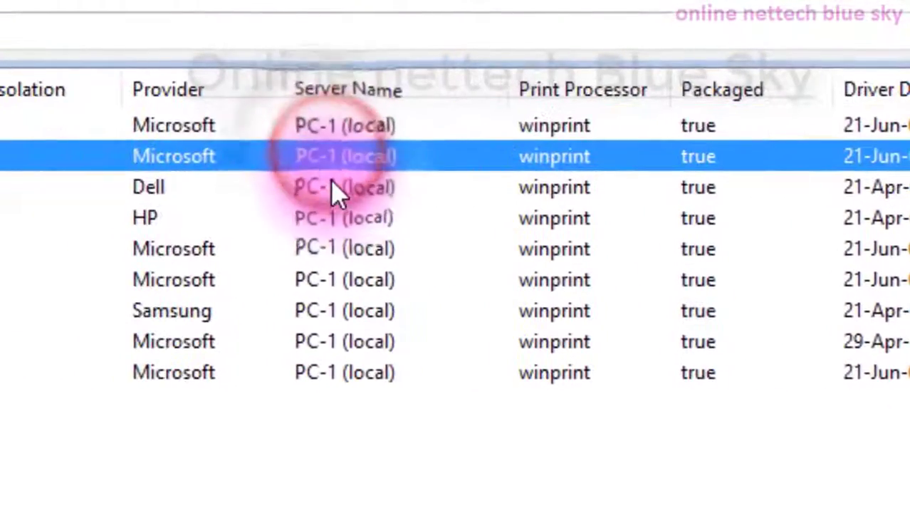
pyautogui.click(112, 173)
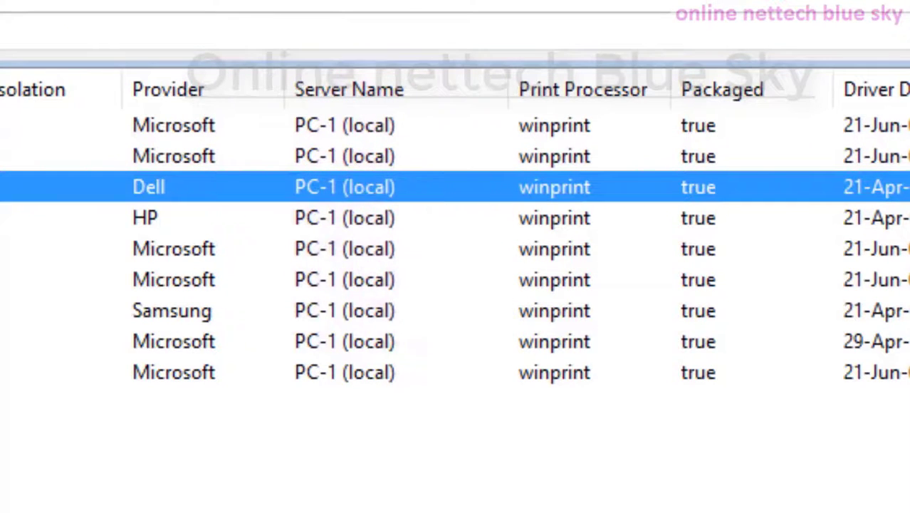
# Step: Examine the print processor assigned to each driver in the list
pyautogui.click(586, 91)
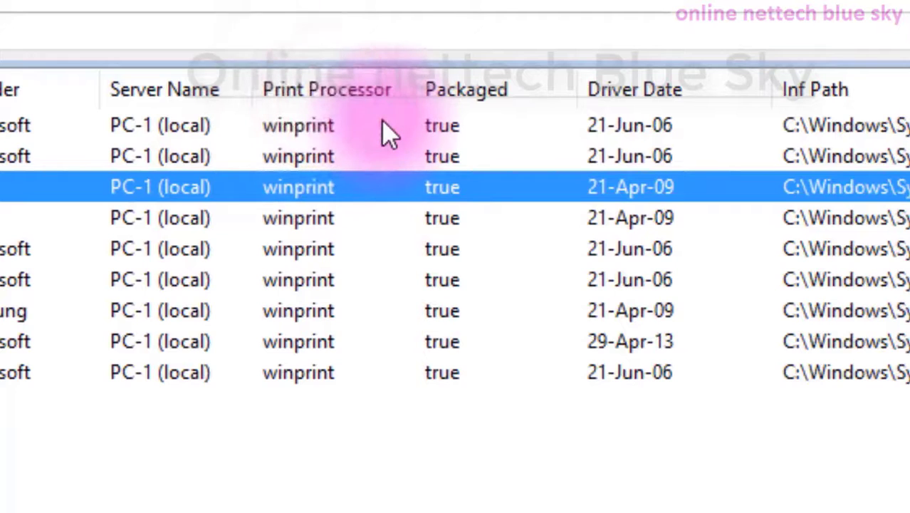
pyautogui.click(299, 126)
pyautogui.click(299, 157)
pyautogui.click(299, 248)
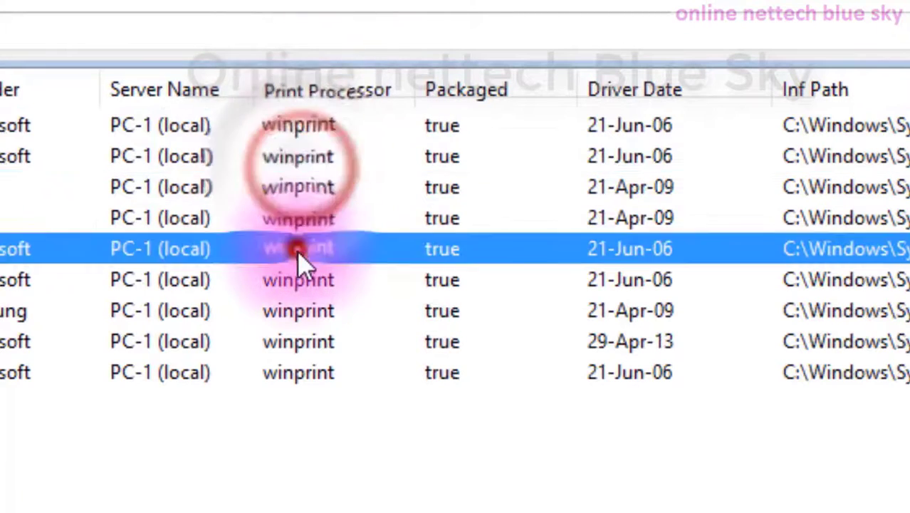
pyautogui.click(285, 341)
pyautogui.click(303, 371)
pyautogui.click(313, 341)
pyautogui.click(321, 280)
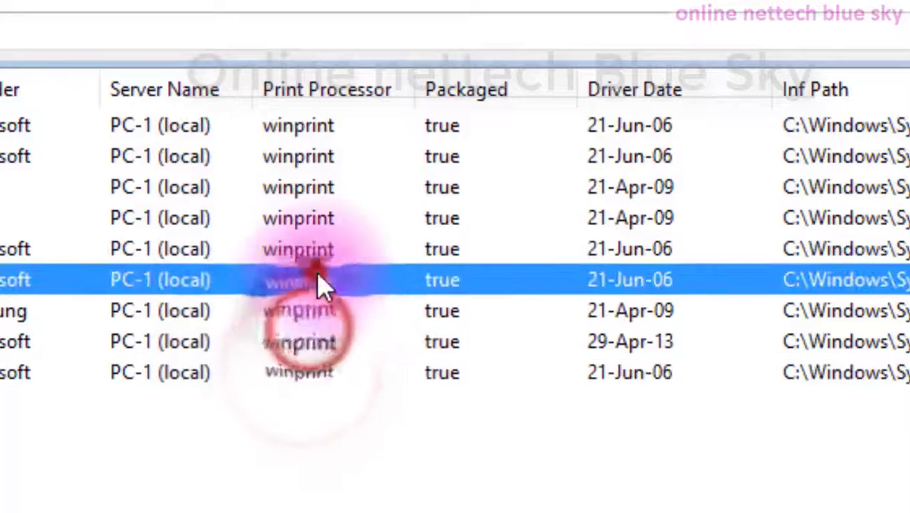
pyautogui.click(321, 221)
pyautogui.click(322, 150)
pyautogui.click(322, 132)
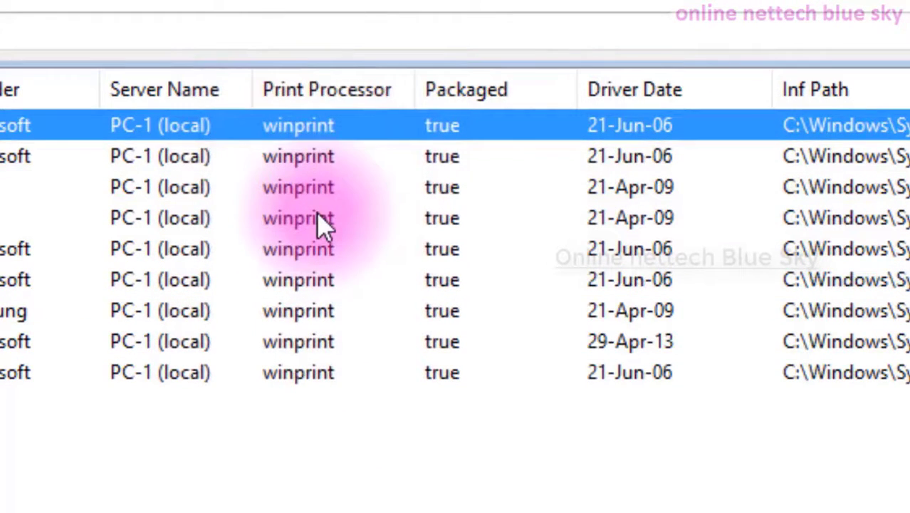
pyautogui.click(320, 218)
pyautogui.click(319, 248)
pyautogui.click(299, 156)
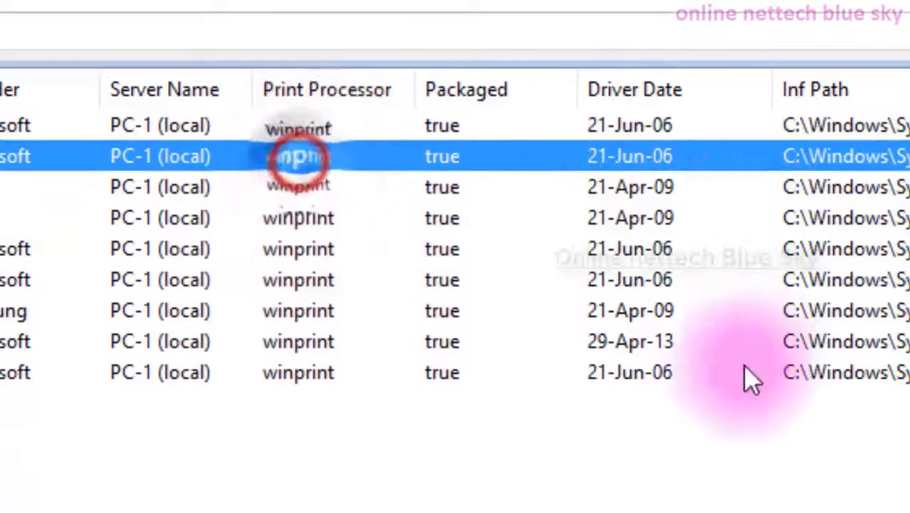
pyautogui.click(306, 250)
pyautogui.click(314, 128)
# Step: Display the All Drivers filter again and check the Packaged value of several drivers
pyautogui.click(67, 75)
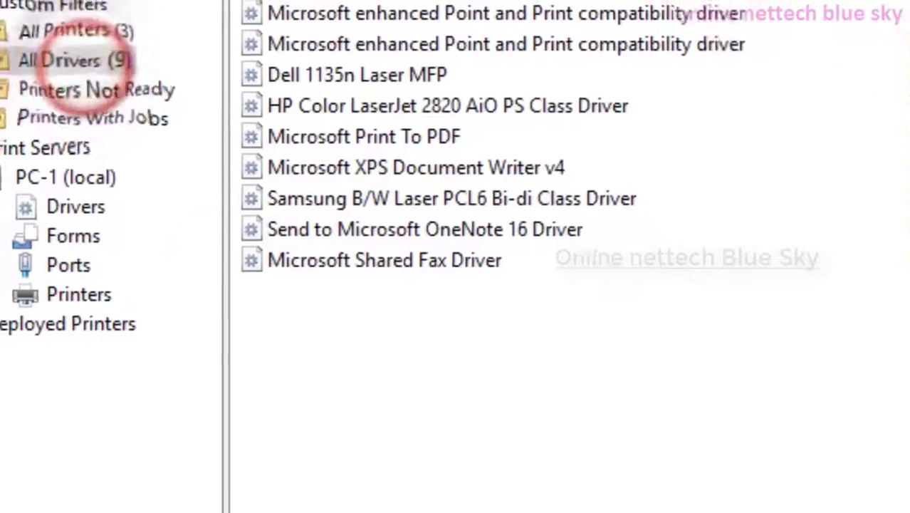
pyautogui.hscroll(10, 598, 271)
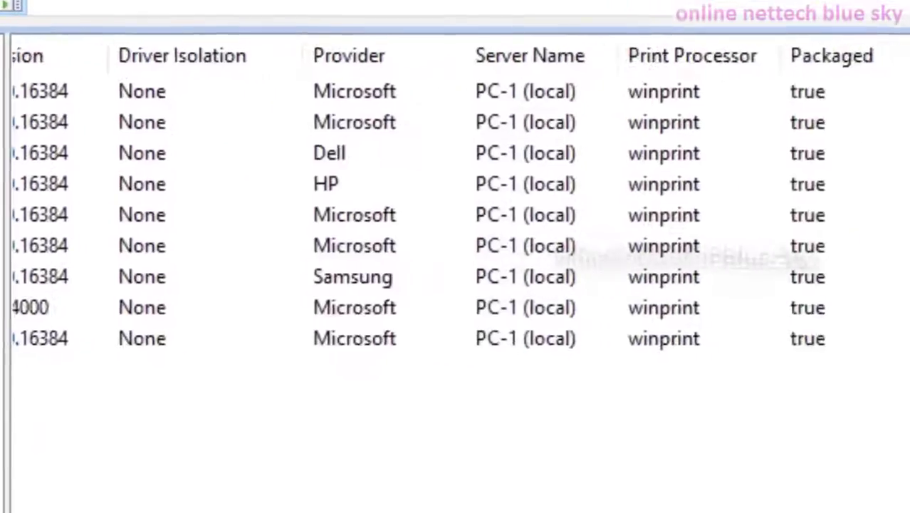
pyautogui.hscroll(2, 455, 199)
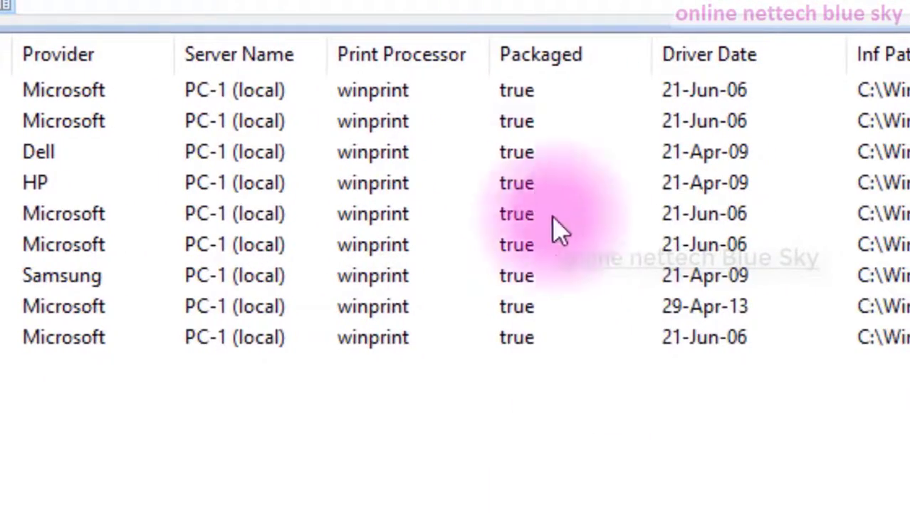
pyautogui.click(526, 122)
pyautogui.click(531, 152)
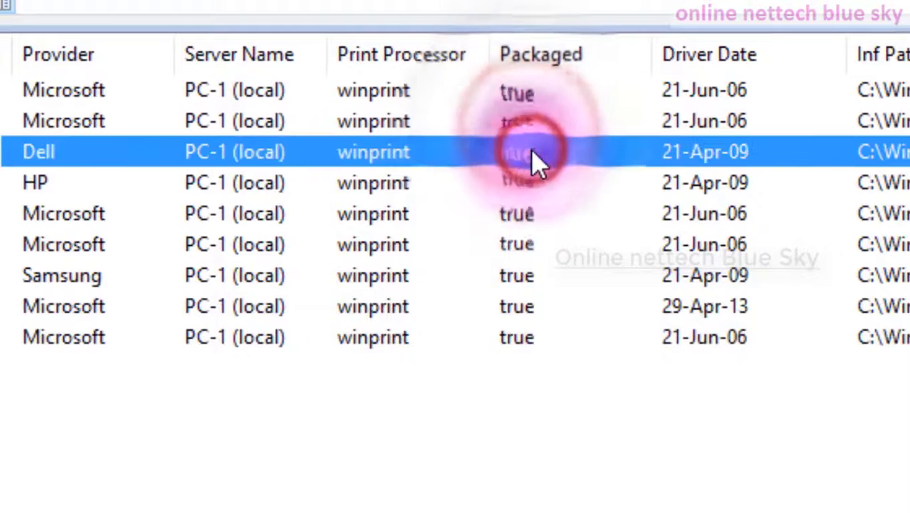
pyautogui.click(533, 123)
pyautogui.click(532, 152)
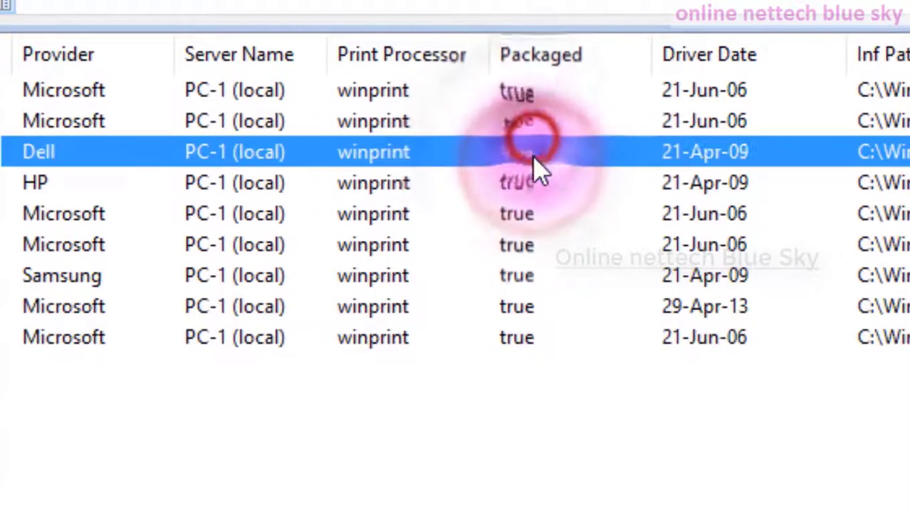
pyautogui.click(541, 244)
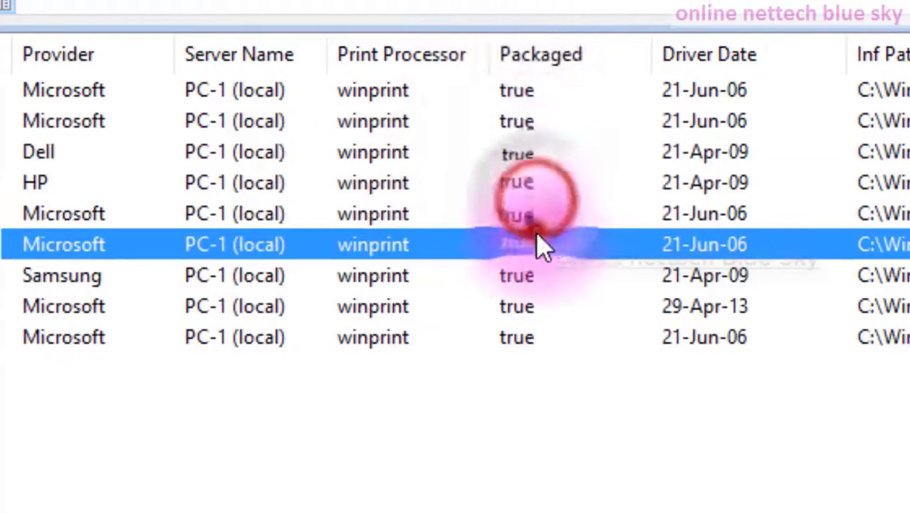
pyautogui.click(537, 217)
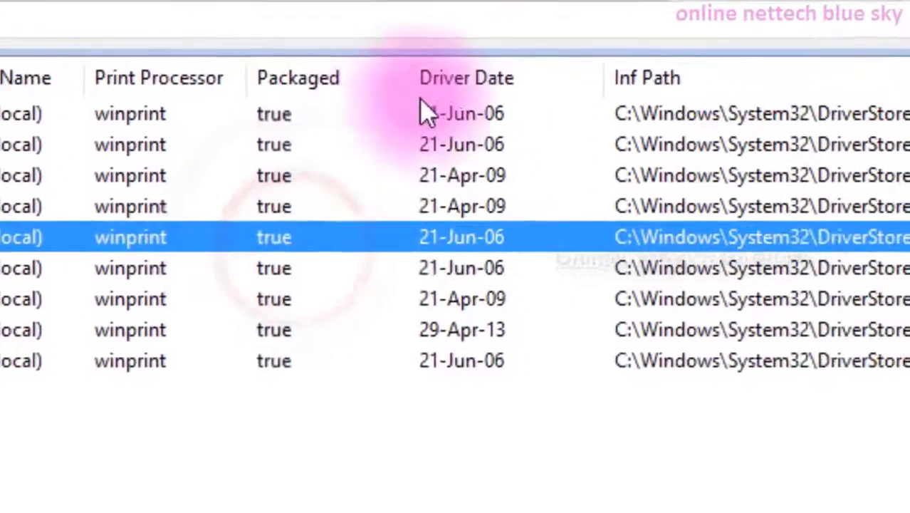
# Step: Review the driver dates and fit the Inf Path column to its contents so the full driver paths are readable
pyautogui.click(654, 93)
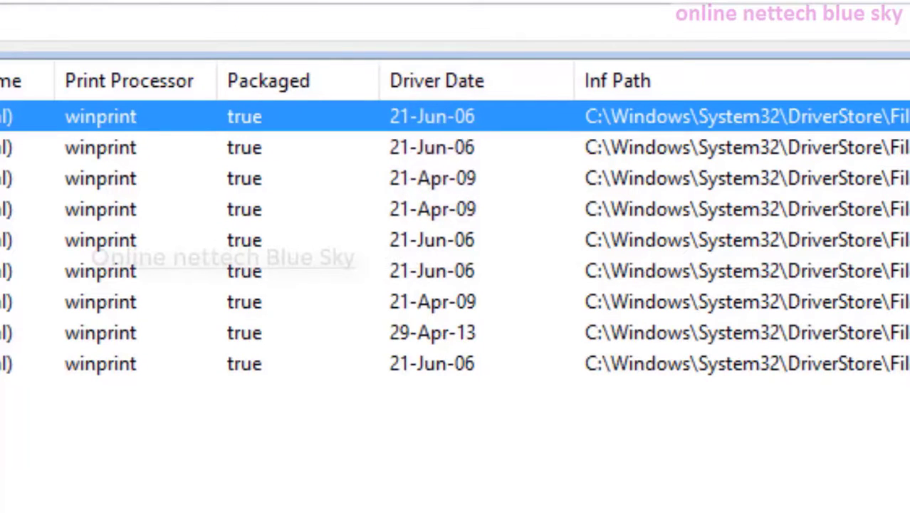
pyautogui.click(402, 212)
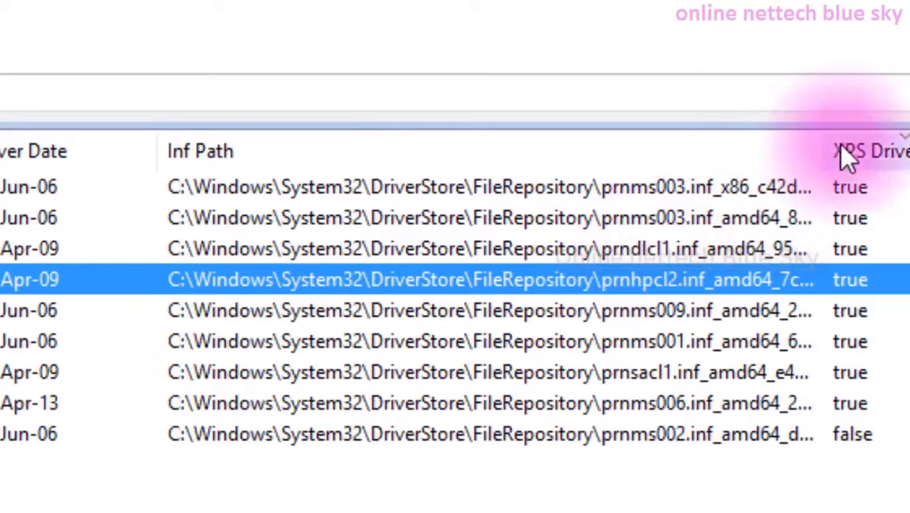
pyautogui.doubleClick(821, 151)
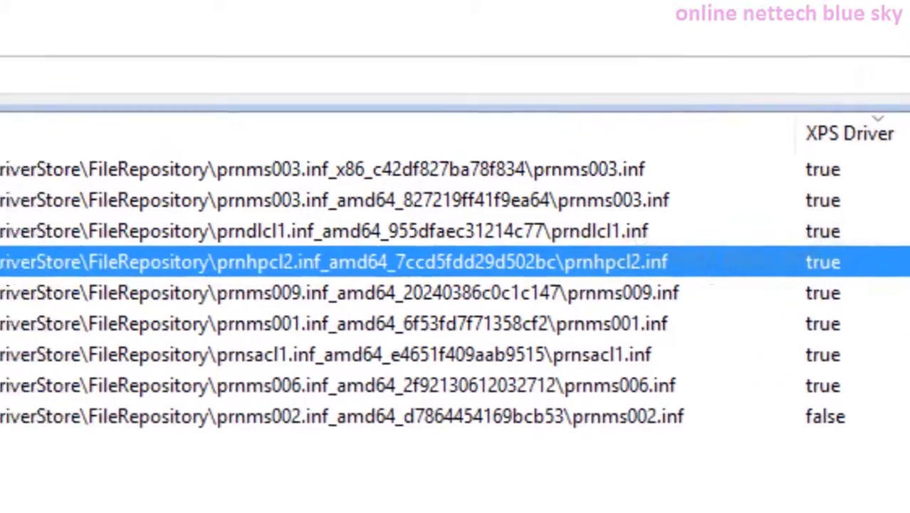
pyautogui.click(72, 187)
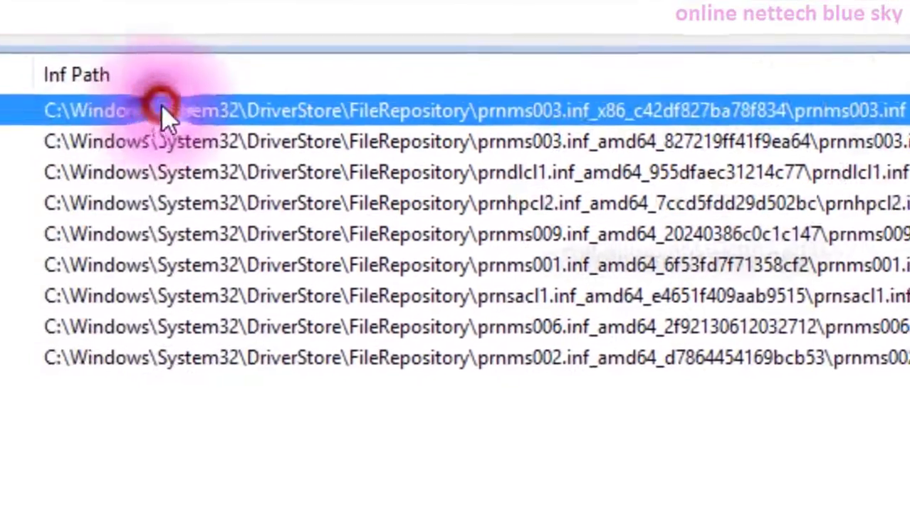
# Step: Switch to File Explorer and open Local Disk (C:) from This PC
pyautogui.click(16, 499)
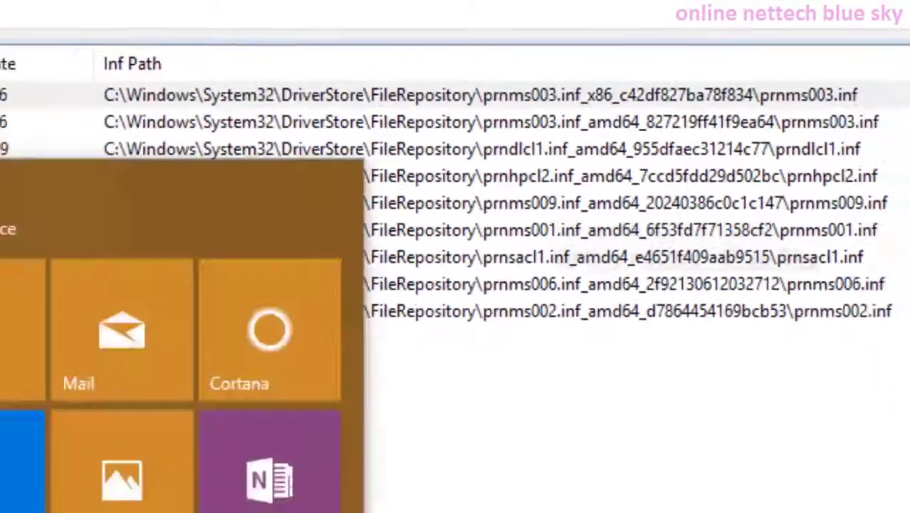
pyautogui.click(81, 388)
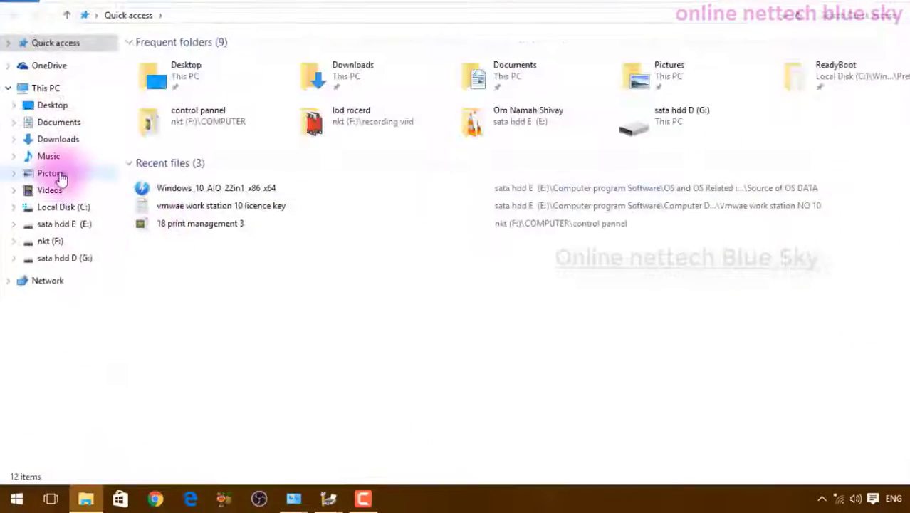
pyautogui.click(57, 90)
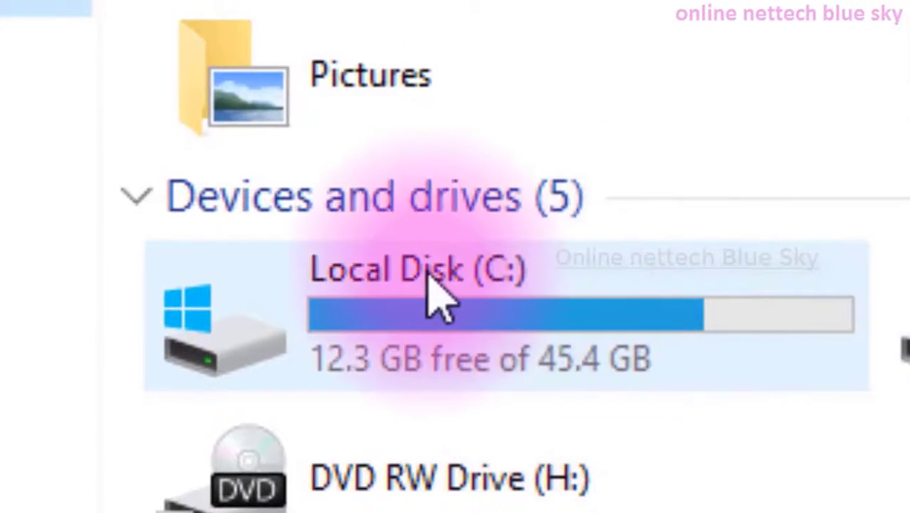
pyautogui.doubleClick(600, 332)
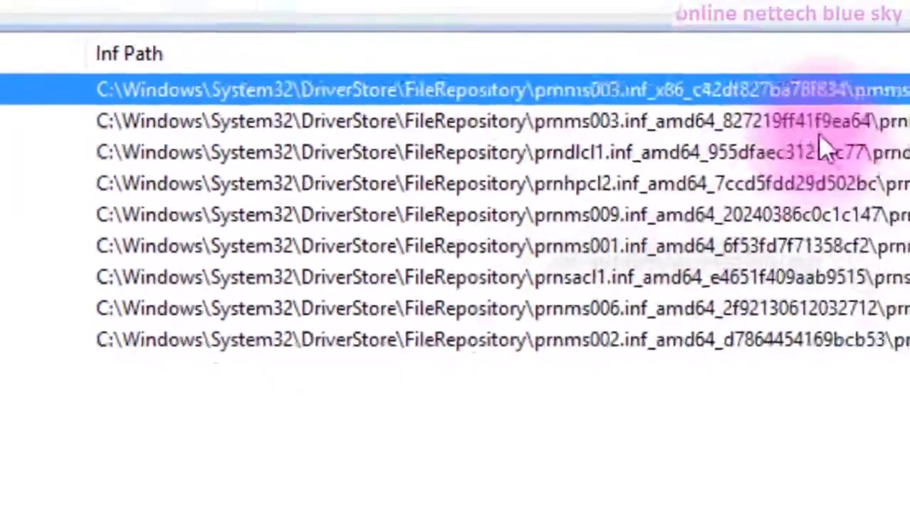
# Step: Return to Print Management and examine the inf file names at the ends of several drivers' Inf paths
pyautogui.click(821, 144)
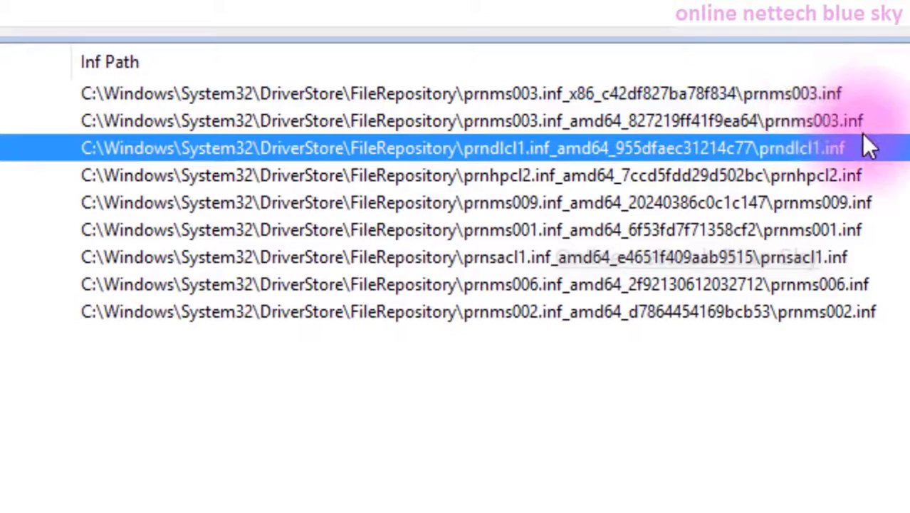
pyautogui.click(857, 121)
pyautogui.click(847, 149)
pyautogui.click(860, 202)
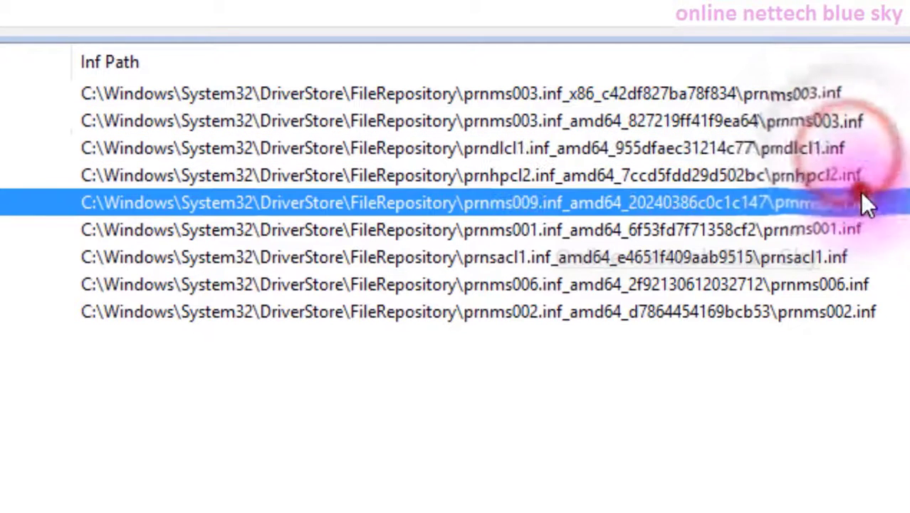
pyautogui.click(862, 231)
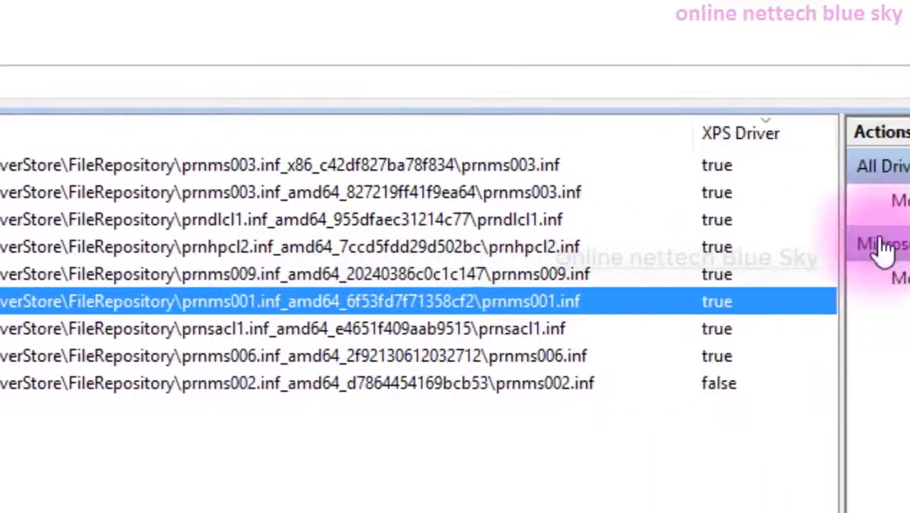
# Step: Check the XPS Driver value of several drivers, including the last one in the list
pyautogui.click(754, 167)
pyautogui.click(742, 213)
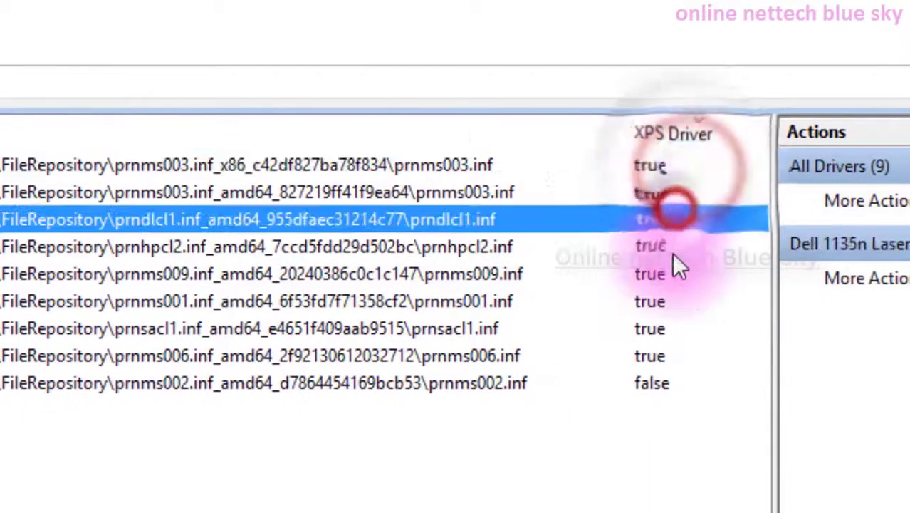
pyautogui.click(673, 246)
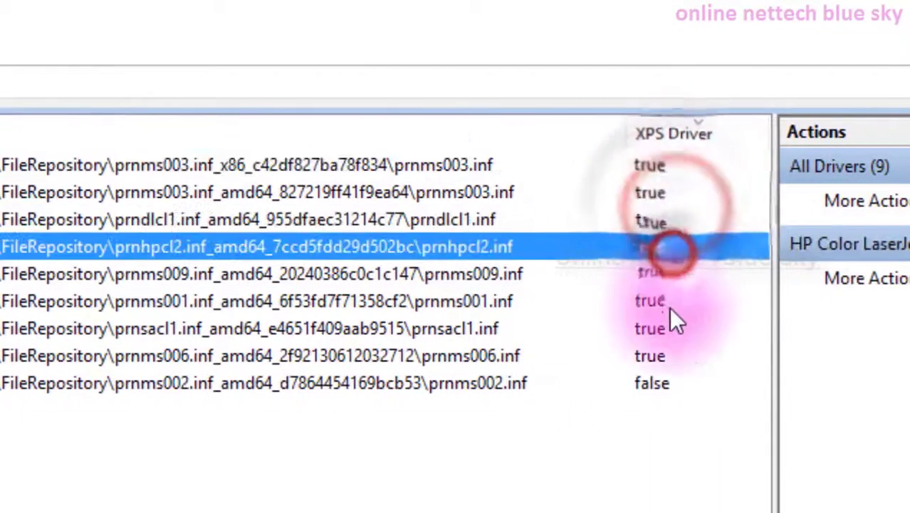
pyautogui.click(670, 301)
pyautogui.click(661, 355)
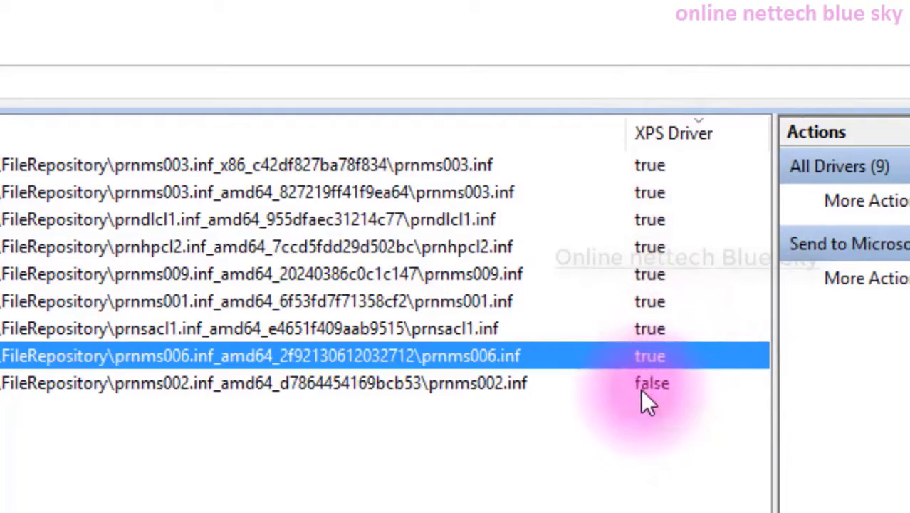
pyautogui.click(648, 388)
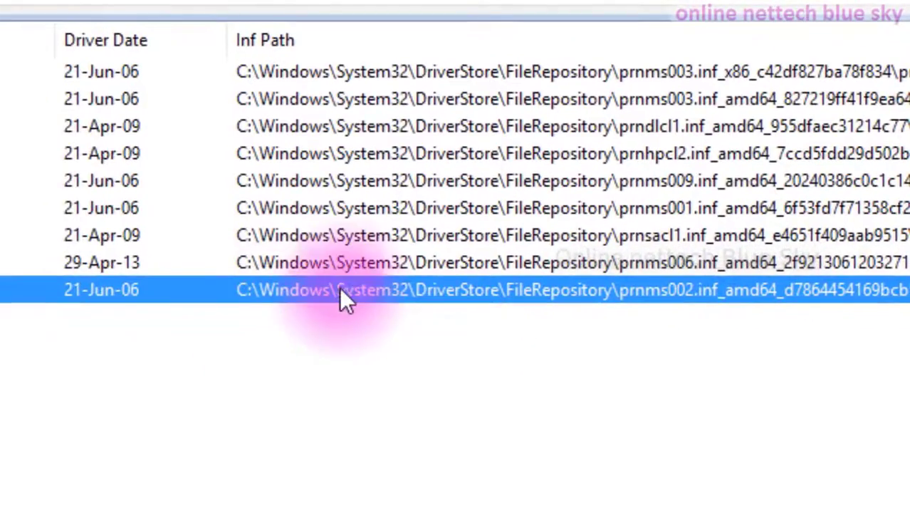
# Step: Select the driver with the prnhpcl2.inf path and place the File Explorer window so the Inf paths stay readable above it
pyautogui.click(375, 99)
pyautogui.click(351, 152)
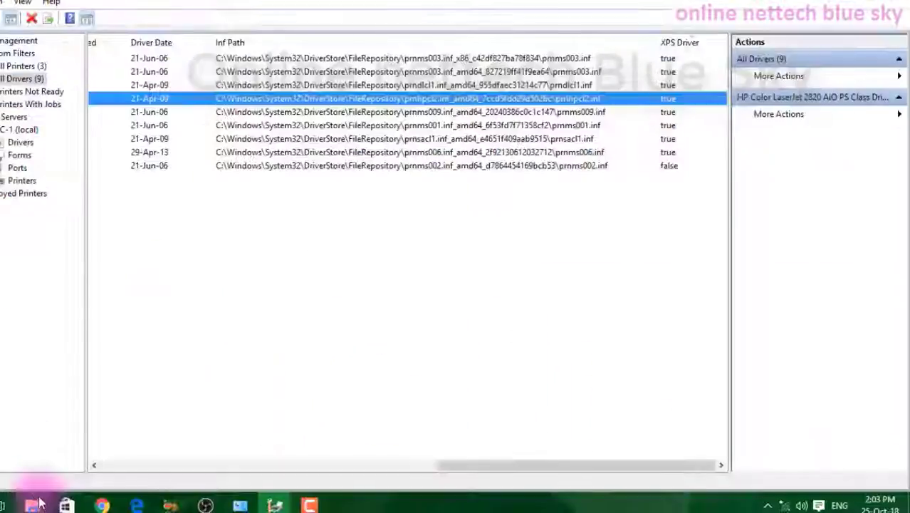
pyautogui.click(37, 506)
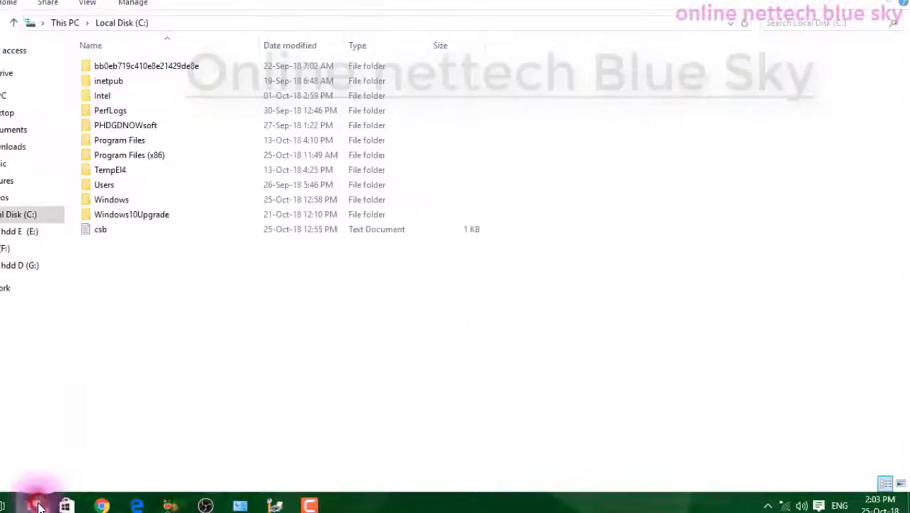
pyautogui.moveTo(285, 0); pyautogui.dragTo(437, 198)
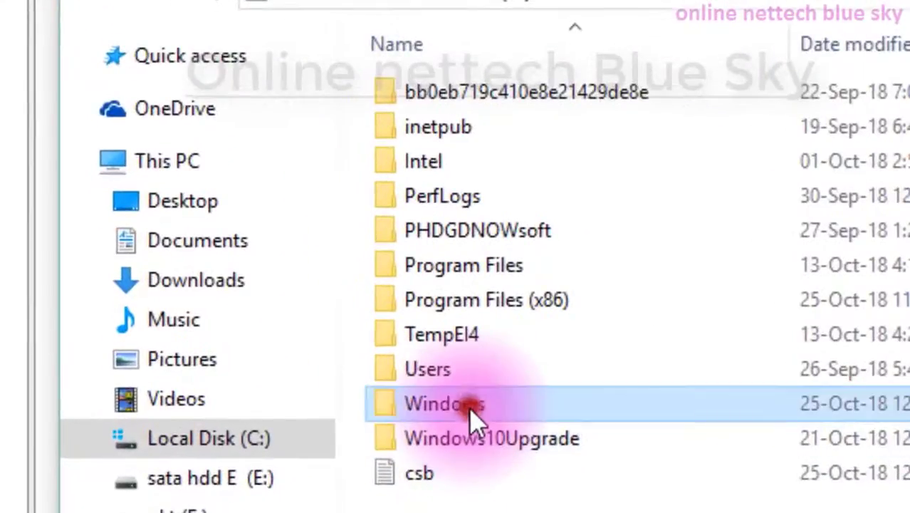
# Step: Follow the driver's Inf path on drive C: through Windows, System32 and DriverStore into the FileRepository folder
pyautogui.doubleClick(274, 412)
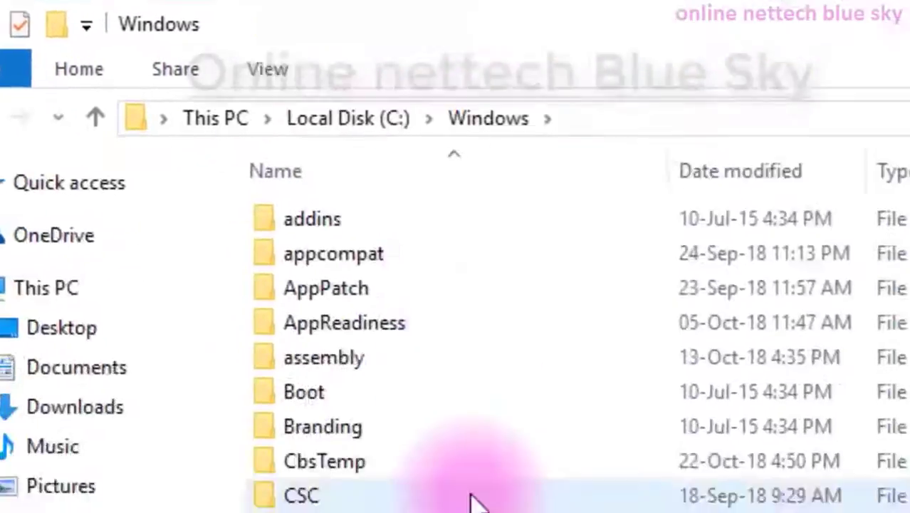
pyautogui.scroll(-8, 453, 349)
pyautogui.scroll(-10, 451, 347)
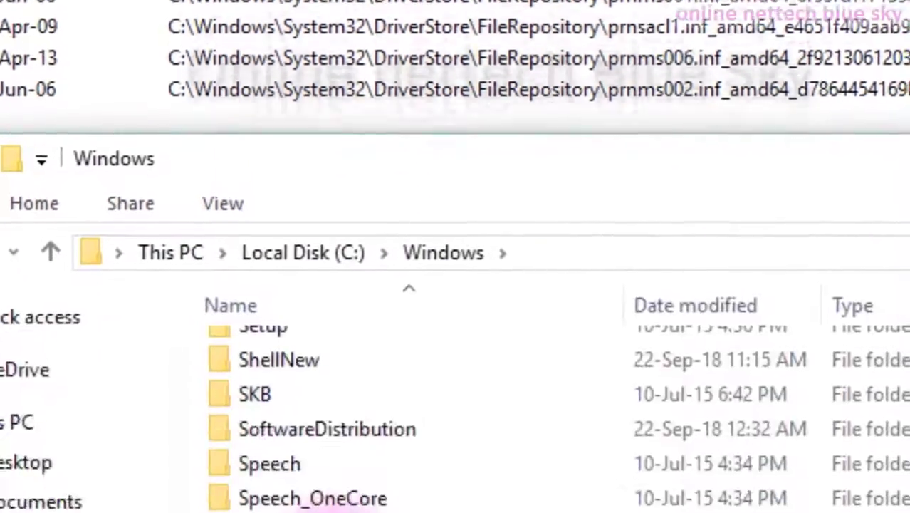
pyautogui.doubleClick(329, 416)
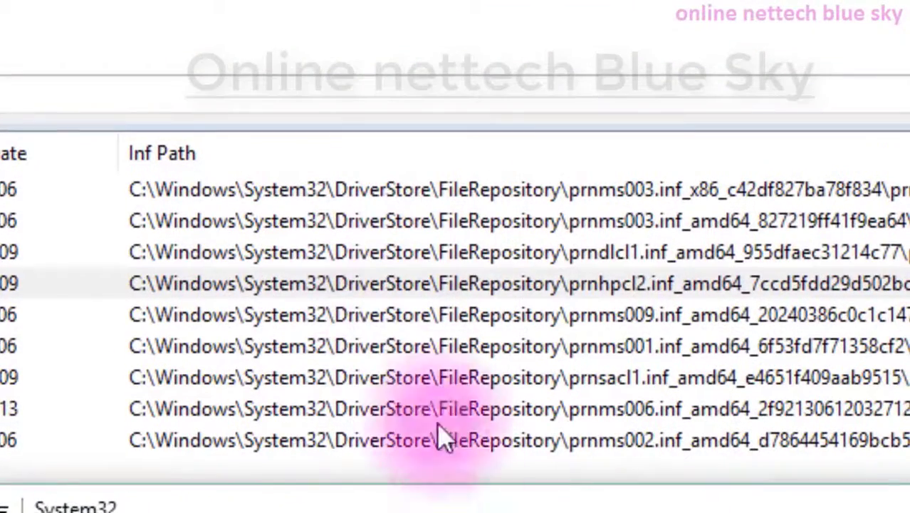
pyautogui.scroll(-6, 519, 496)
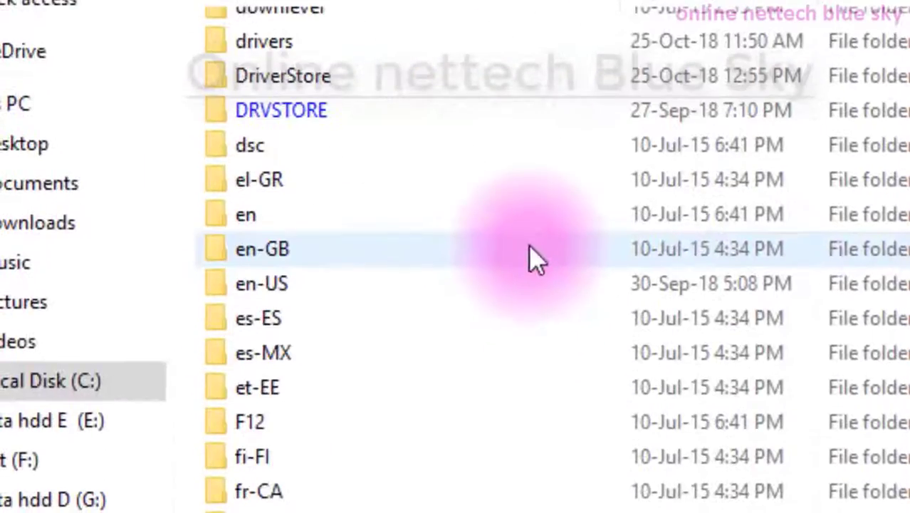
pyautogui.scroll(10, 529, 258)
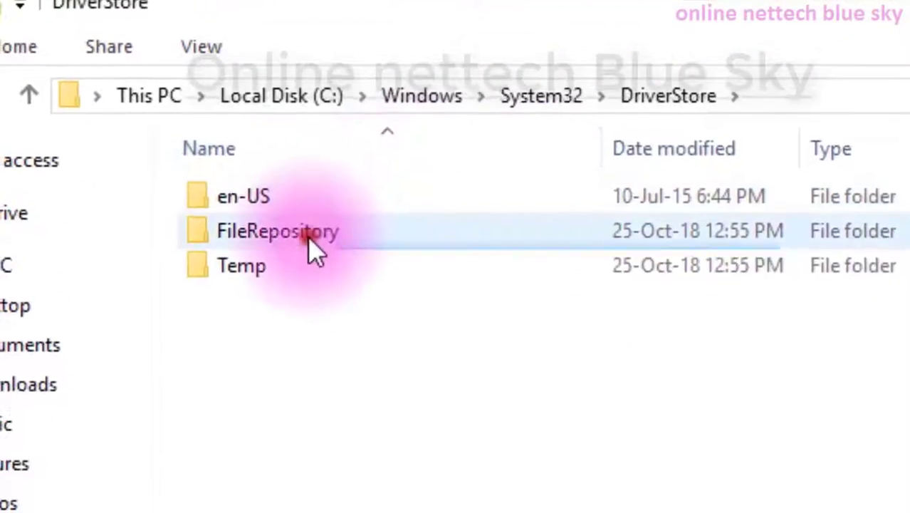
pyautogui.doubleClick(314, 265)
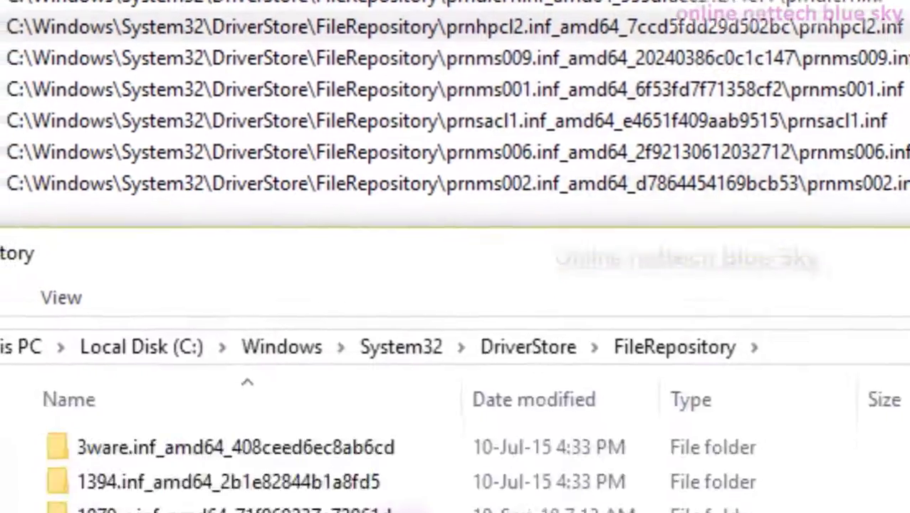
# Step: Browse FileRepository to the printer driver folders starting with prn and widen the Name column to show full folder names
pyautogui.scroll(-3, 428, 268)
pyautogui.scroll(-15, 428, 269)
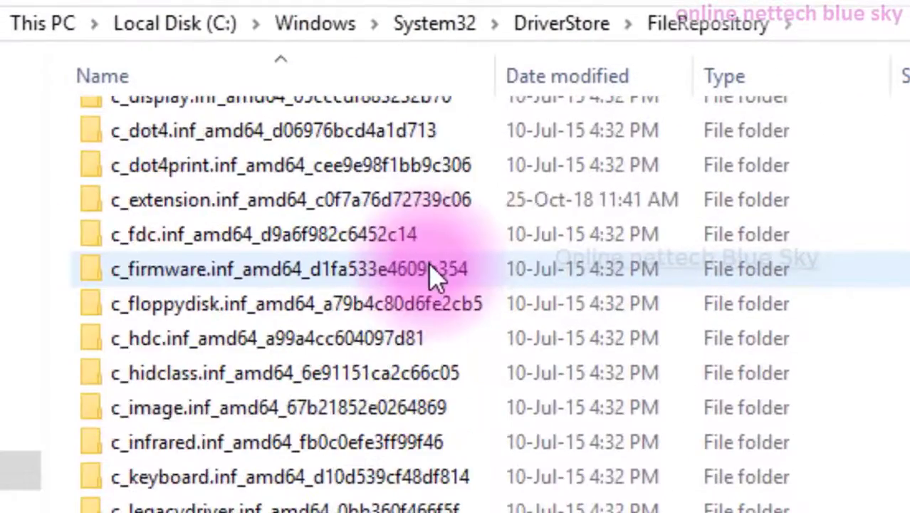
pyautogui.scroll(-20, 435, 277)
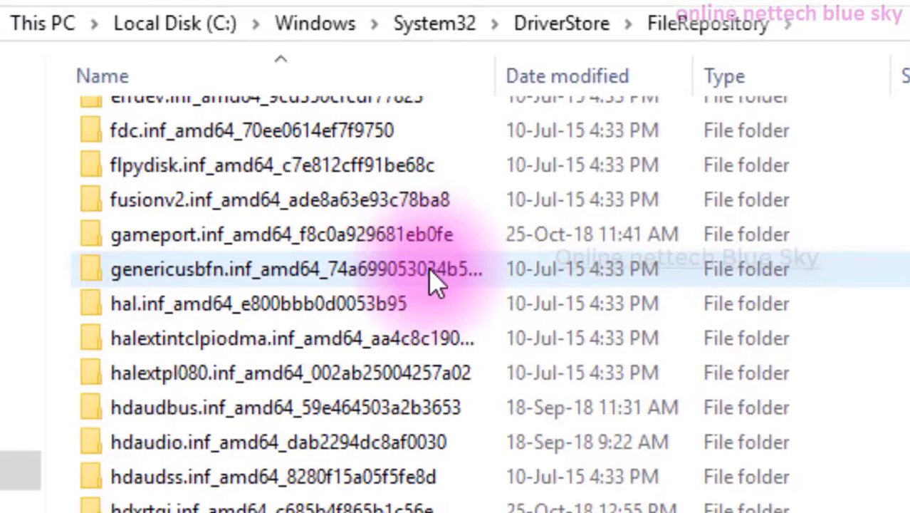
pyautogui.scroll(-10, 436, 281)
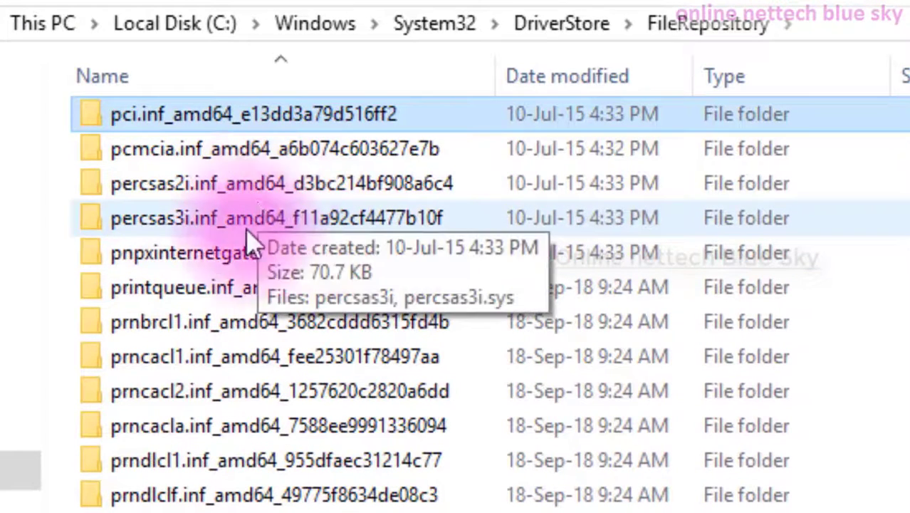
pyautogui.moveTo(187, 348)
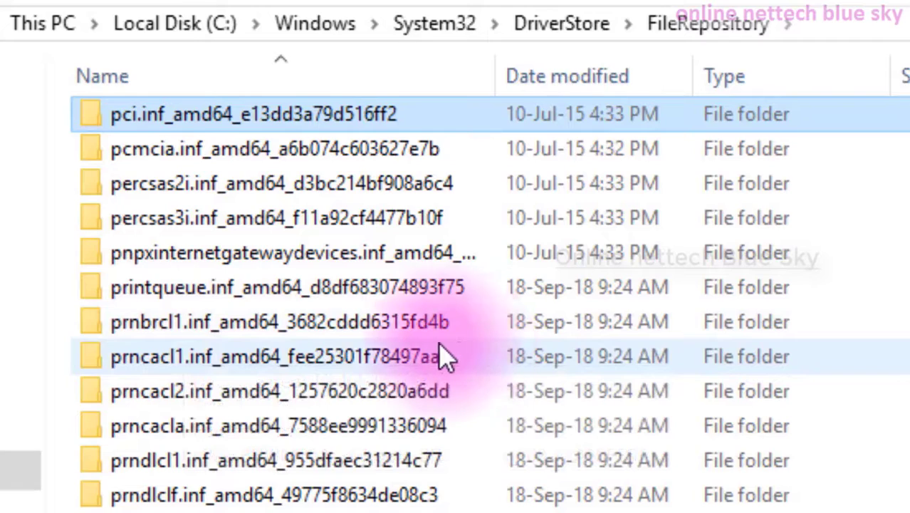
pyautogui.click(430, 330)
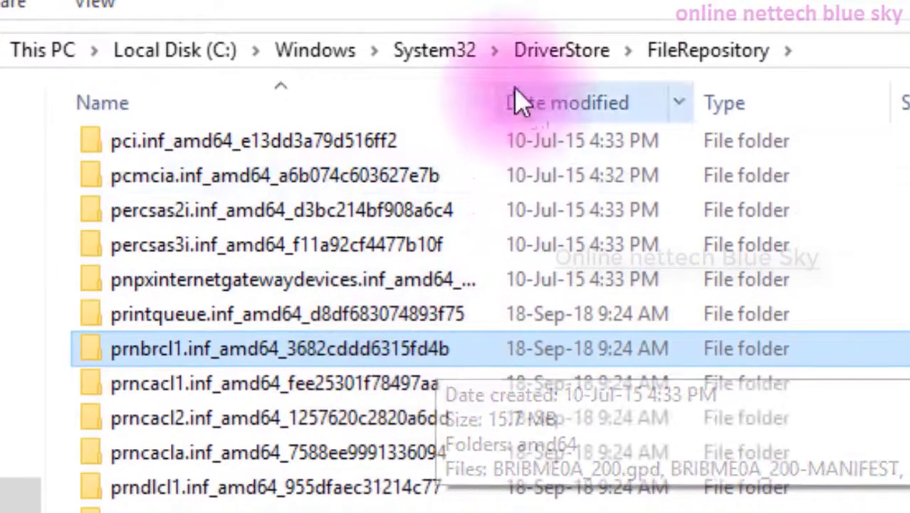
pyautogui.moveTo(498, 86); pyautogui.dragTo(742, 84)
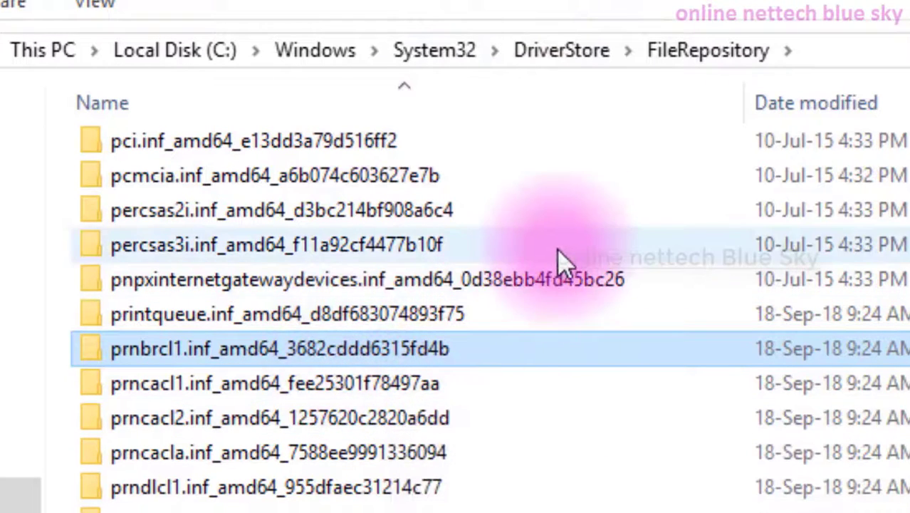
# Step: Open the prnhpcl2.inf_amd64_7ccd5fdd29d502bc folder and inspect its prnhpcl2 security catalog and setup information files
pyautogui.scroll(-1, 561, 262)
pyautogui.scroll(-2, 562, 264)
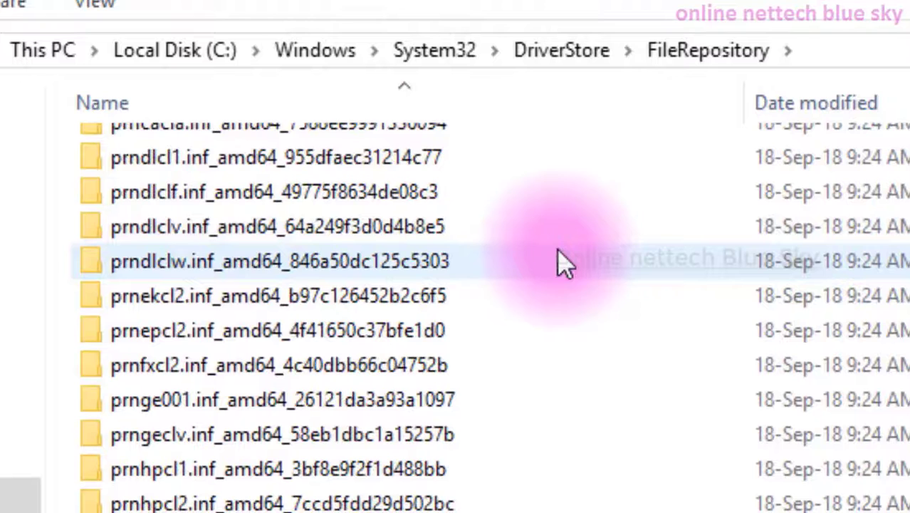
pyautogui.scroll(-2, 342, 366)
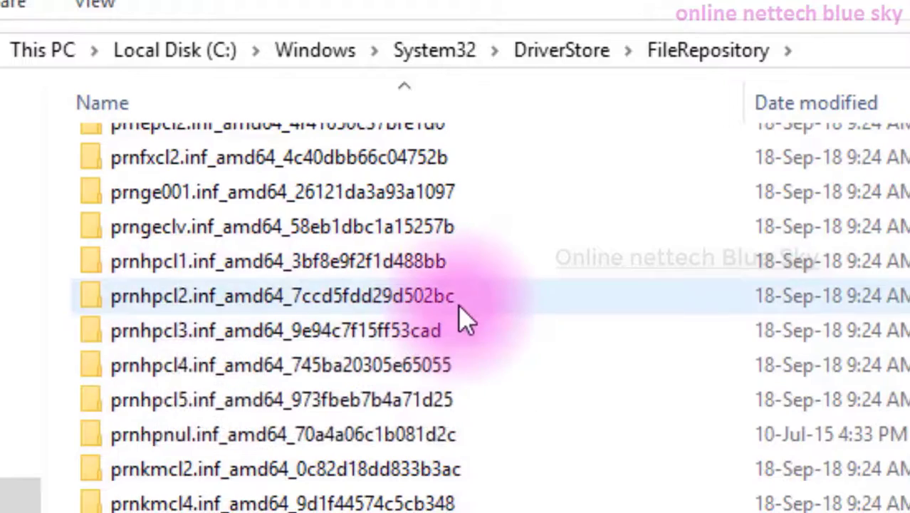
pyautogui.click(459, 307)
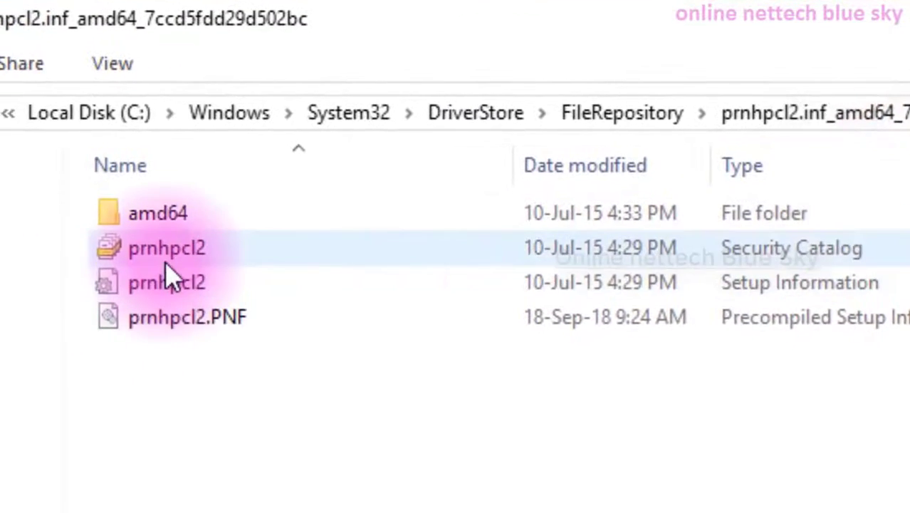
pyautogui.click(173, 254)
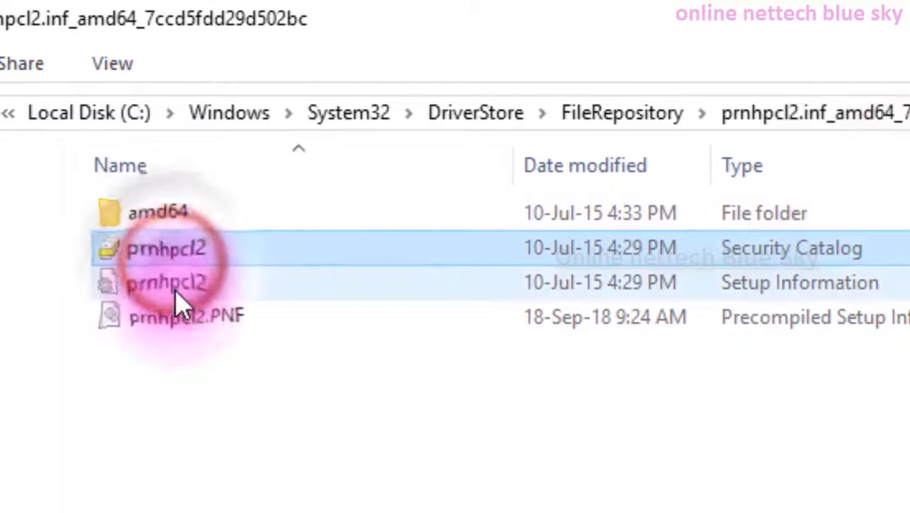
pyautogui.click(178, 294)
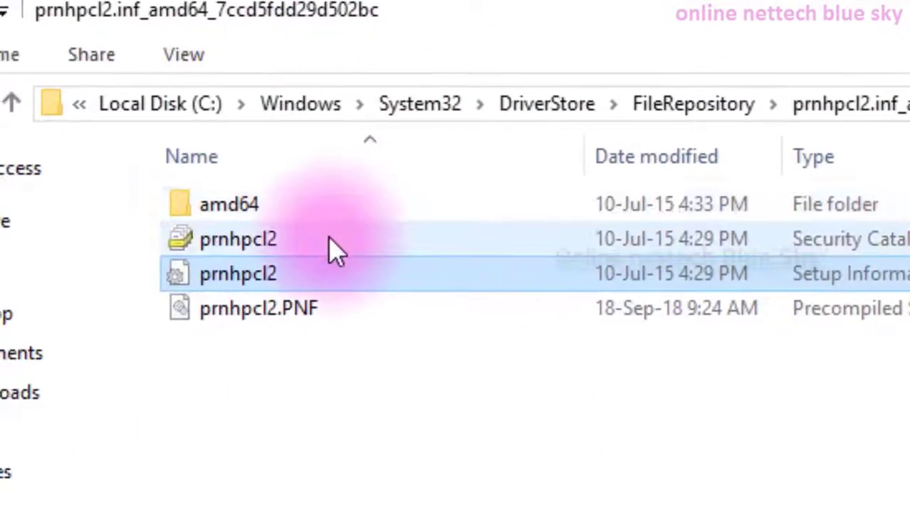
# Step: View the properties of the prnhpcl2 security catalog to check its file type, and close them
pyautogui.click(329, 244)
pyautogui.rightClick(333, 239)
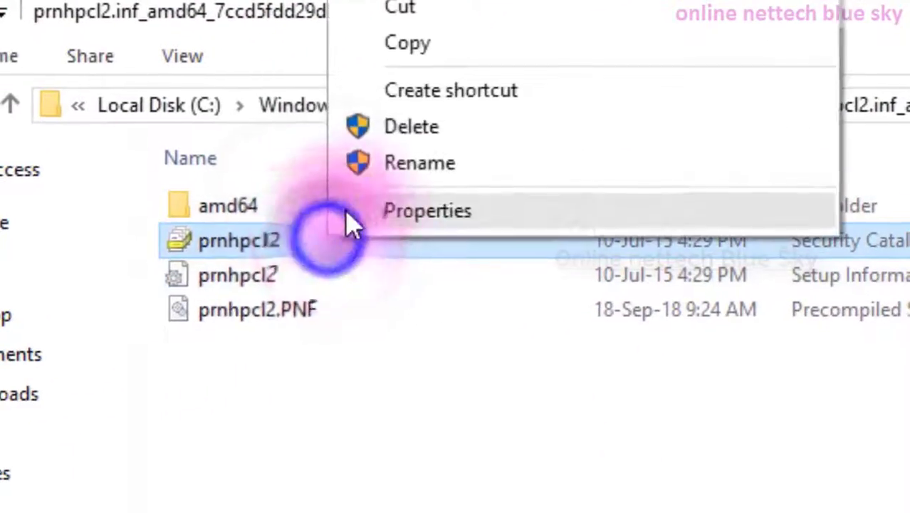
pyautogui.click(279, 302)
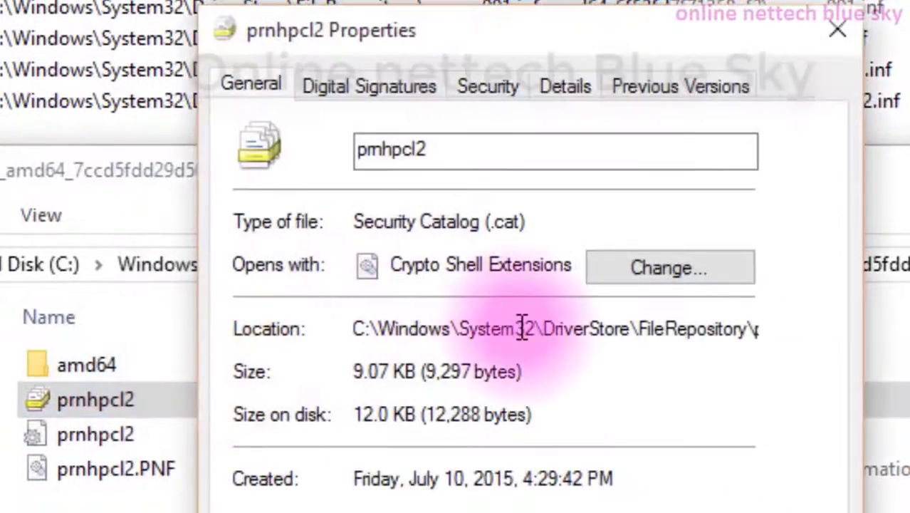
pyautogui.moveTo(534, 224); pyautogui.dragTo(445, 226)
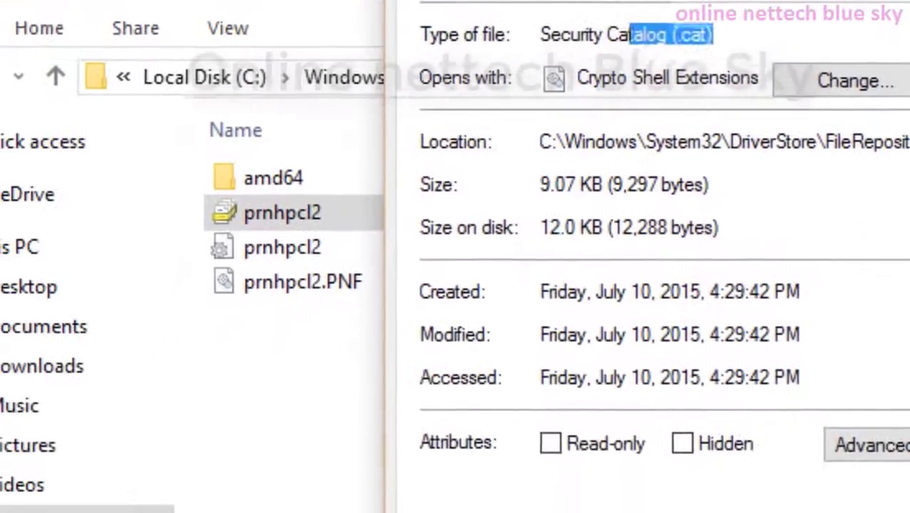
pyautogui.press('Escape')
# Step: View the properties of the prnhpcl2 setup information file to check its file type, and close them
pyautogui.click(352, 252)
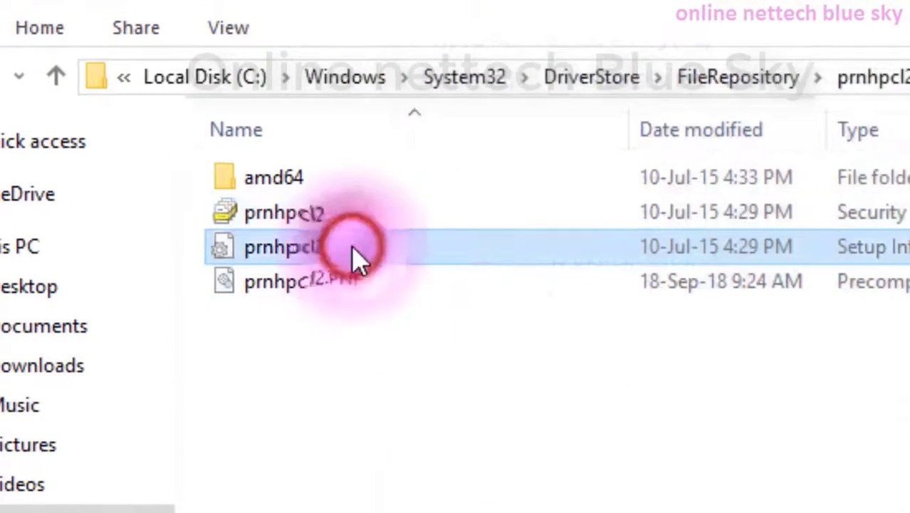
pyautogui.rightClick(353, 245)
pyautogui.click(396, 222)
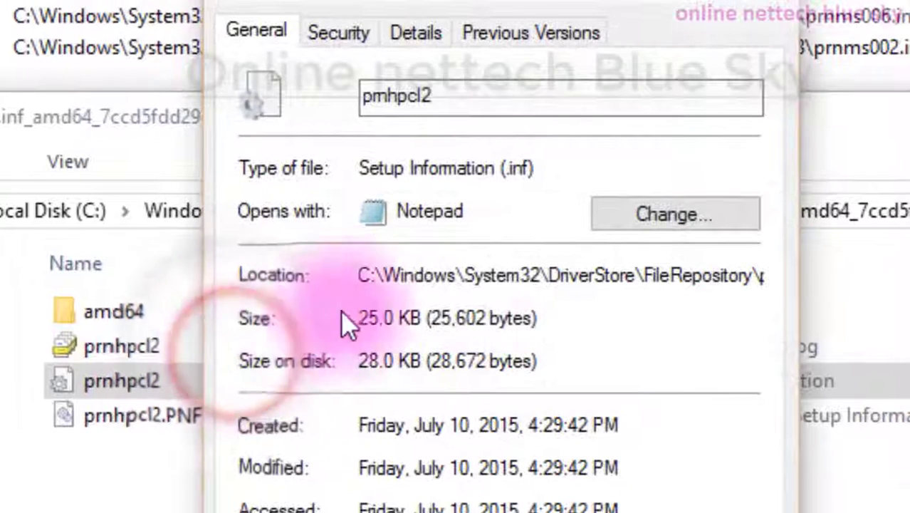
pyautogui.click(507, 177)
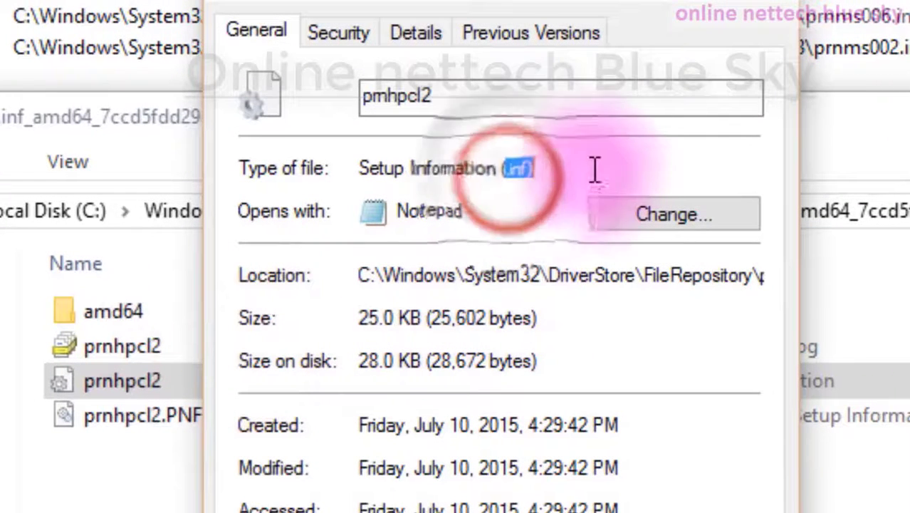
pyautogui.moveTo(536, 169); pyautogui.dragTo(370, 171)
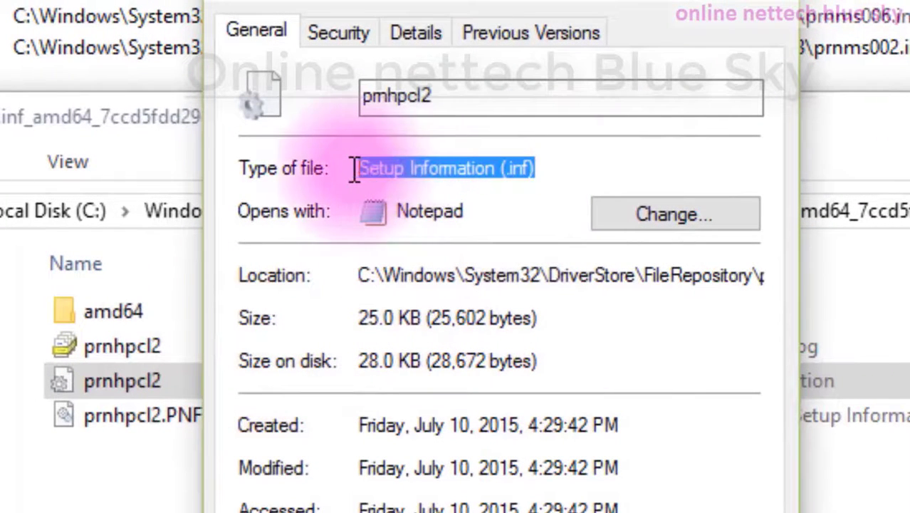
pyautogui.press('Escape')
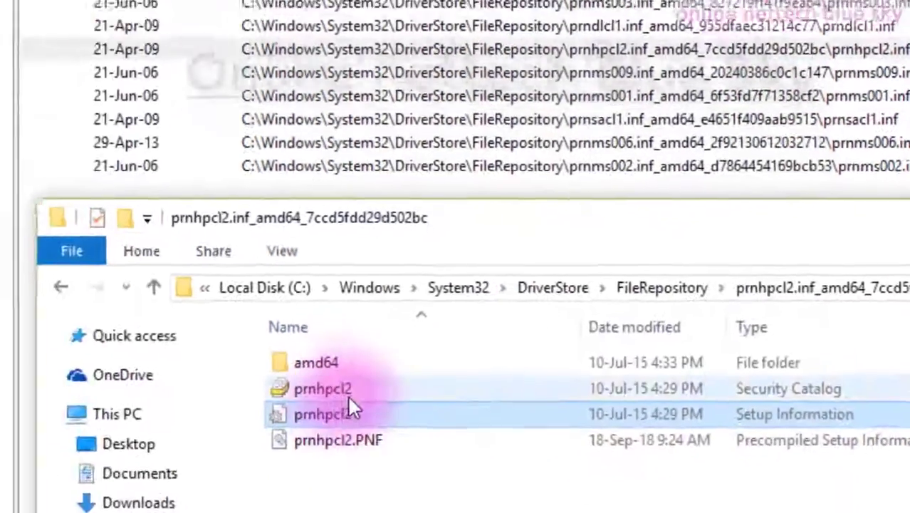
# Step: Open the prnhpcl2 setup information file in Notepad, read through its driver entries and source file sections, and close it
pyautogui.doubleClick(164, 374)
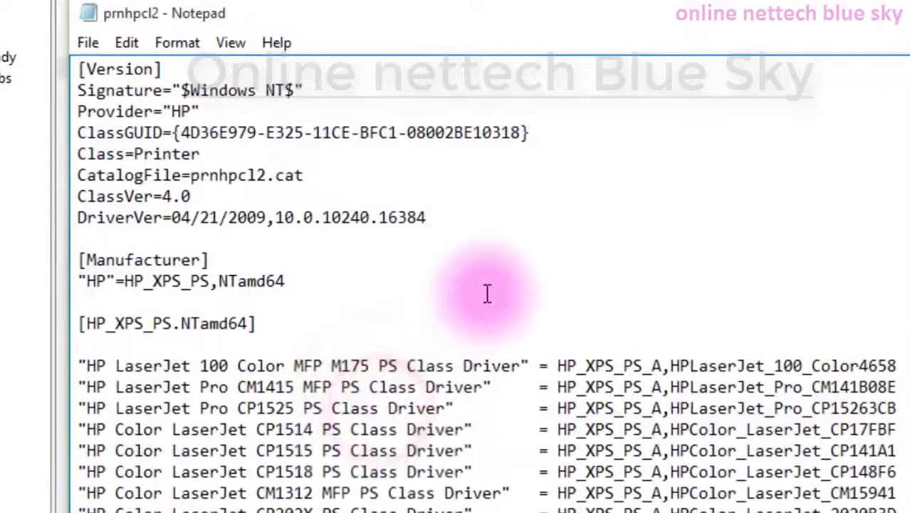
pyautogui.scroll(-10, 487, 292)
pyautogui.scroll(-20, 487, 292)
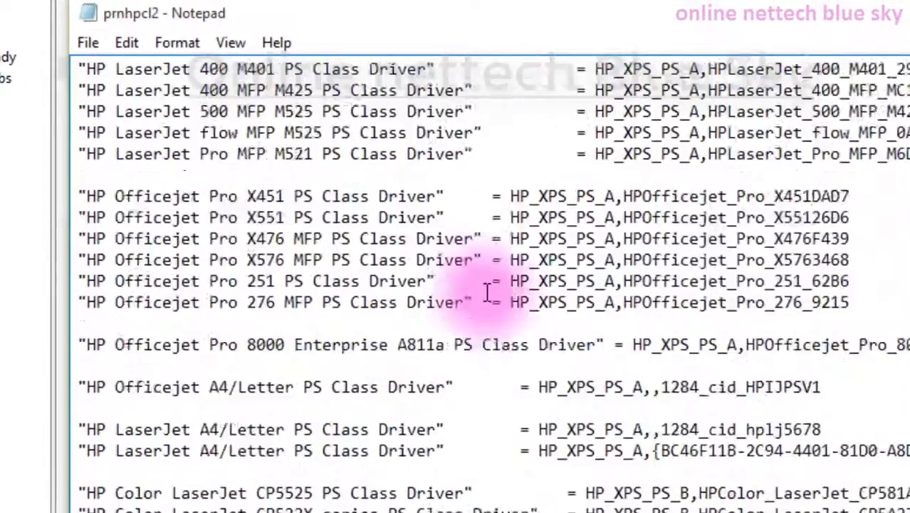
pyautogui.scroll(-15, 487, 292)
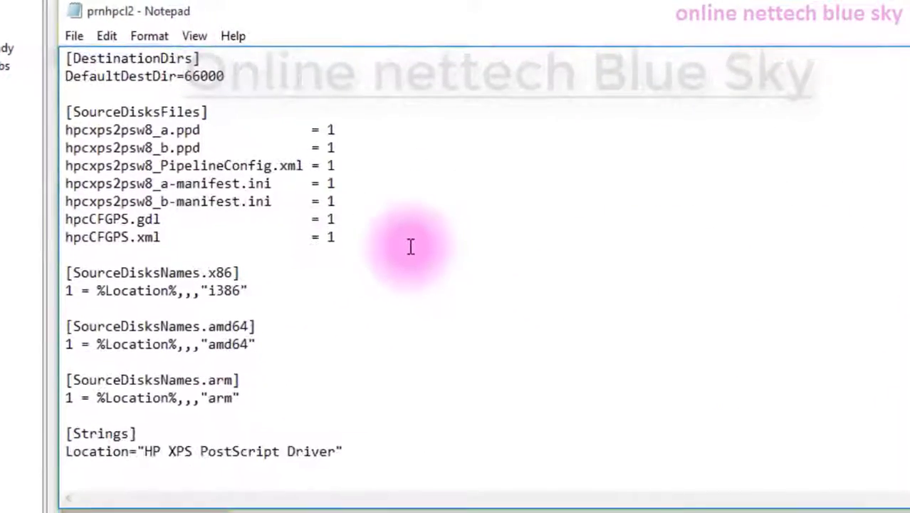
pyautogui.scroll(5, 250, 319)
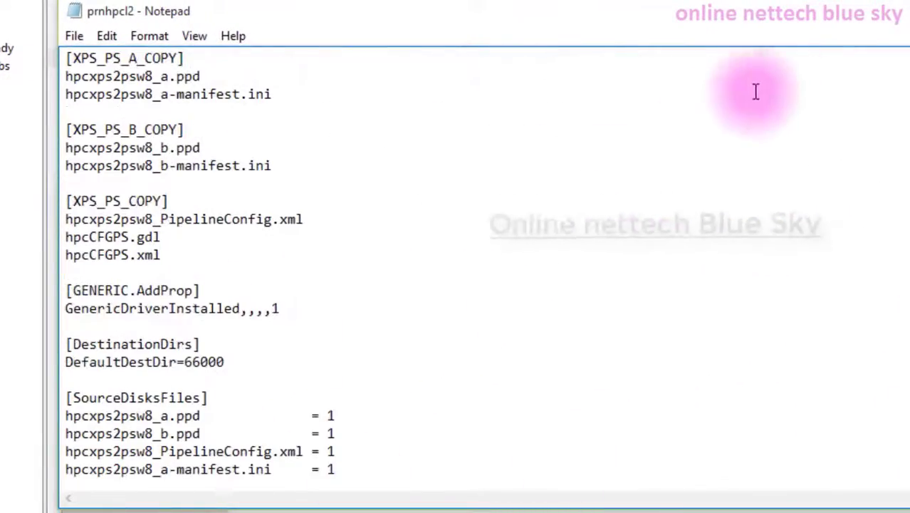
pyautogui.click(909, 11)
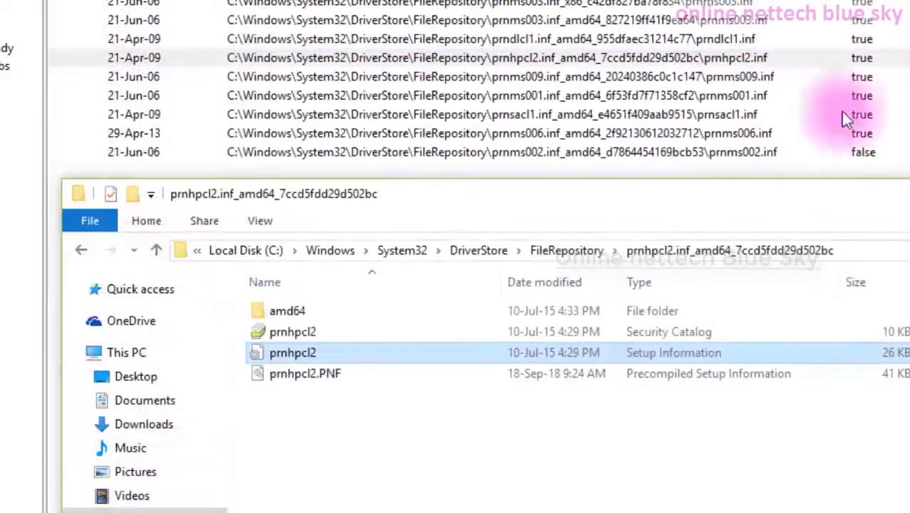
# Step: Open the prnhpcl2 security catalog and inspect its fields, including version, subject usage, list identifier, effective date and thumbprint algorithm
pyautogui.doubleClick(393, 333)
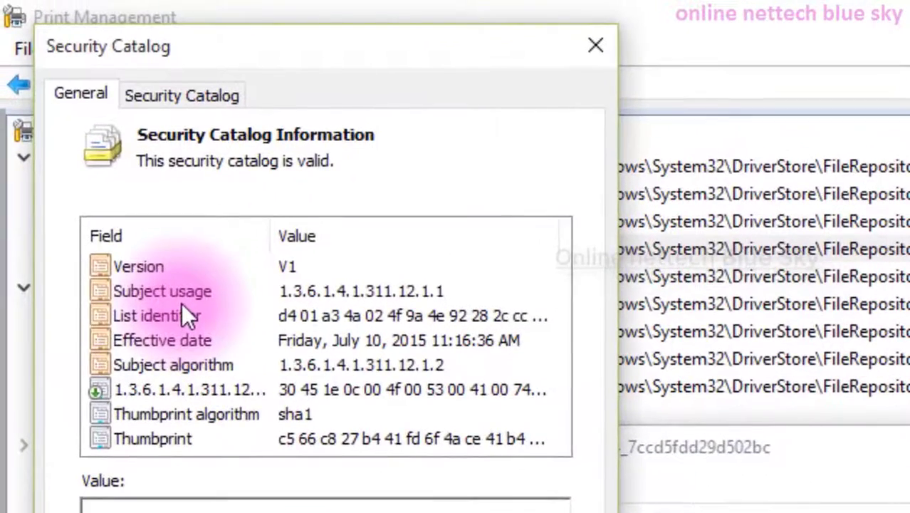
pyautogui.click(184, 316)
pyautogui.click(253, 340)
pyautogui.click(271, 315)
pyautogui.click(279, 267)
pyautogui.click(269, 316)
pyautogui.click(268, 389)
pyautogui.click(268, 414)
pyautogui.click(282, 389)
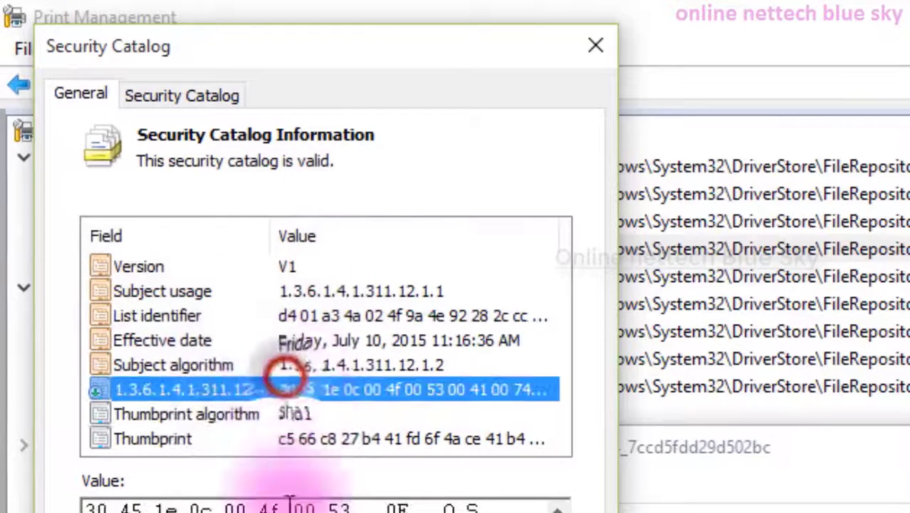
pyautogui.click(270, 505)
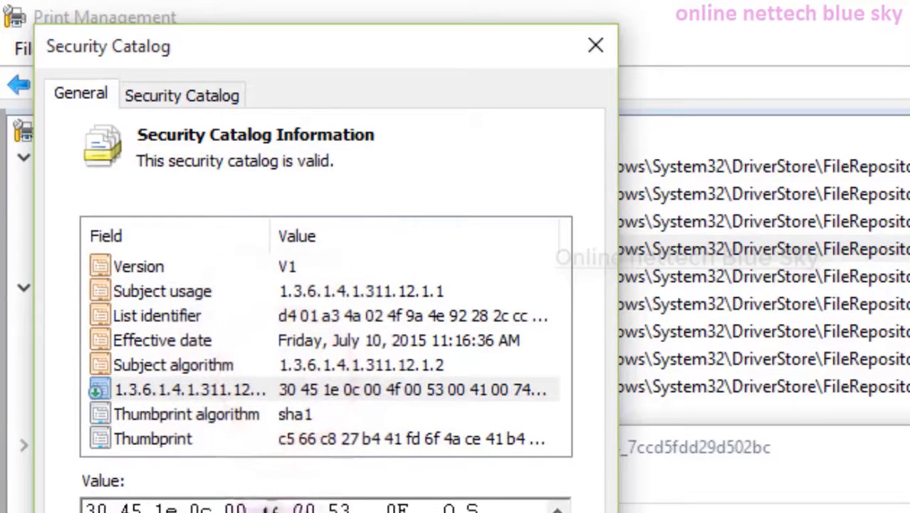
pyautogui.click(188, 261)
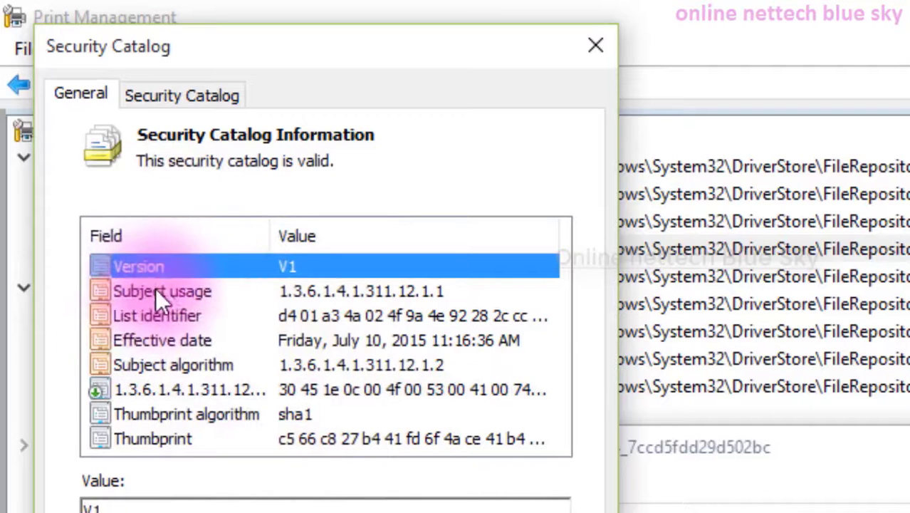
pyautogui.click(157, 290)
pyautogui.click(351, 364)
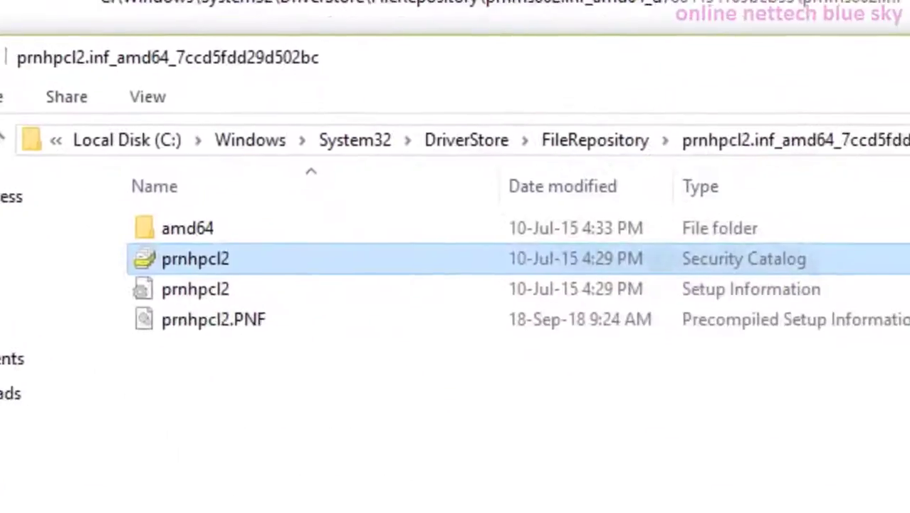
# Step: Show the full path of the open driver folder as text to compare it with the Inf path
pyautogui.click(907, 139)
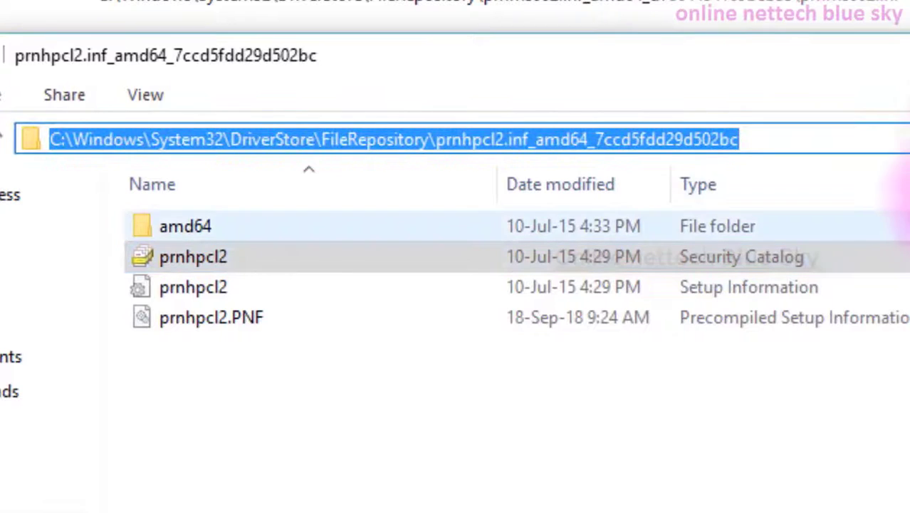
pyautogui.click(908, 139)
pyautogui.click(908, 140)
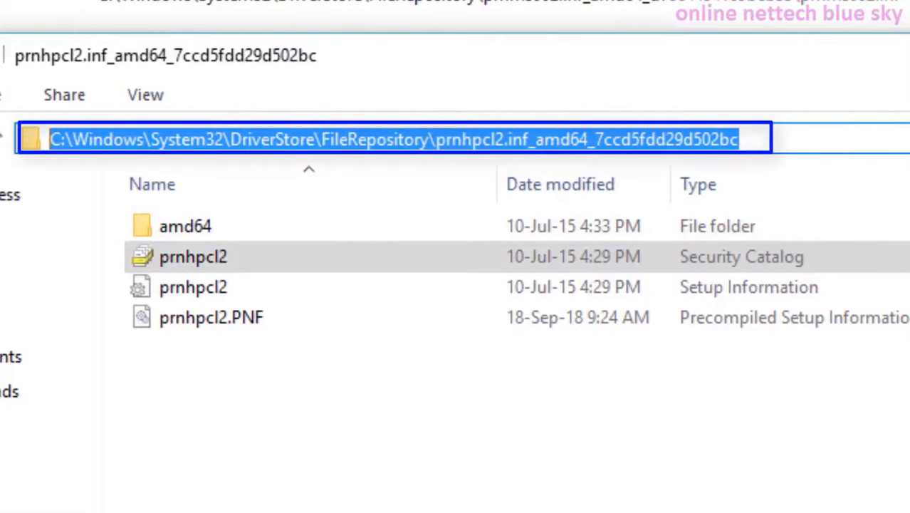
# Step: Go back up from the driver folder through FileRepository, DriverStore, System32, Windows and drive C: to This PC
pyautogui.click(1, 138)
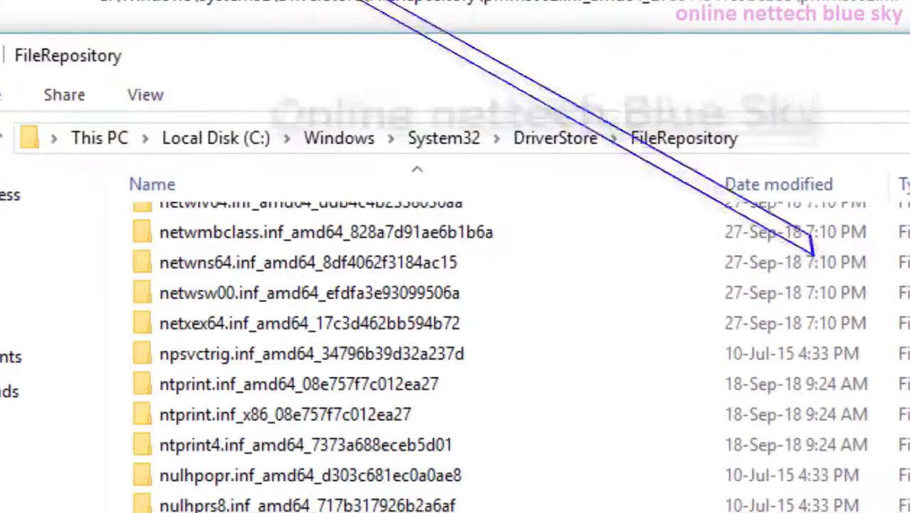
pyautogui.click(1, 137)
pyautogui.click(2, 137)
pyautogui.click(1, 137)
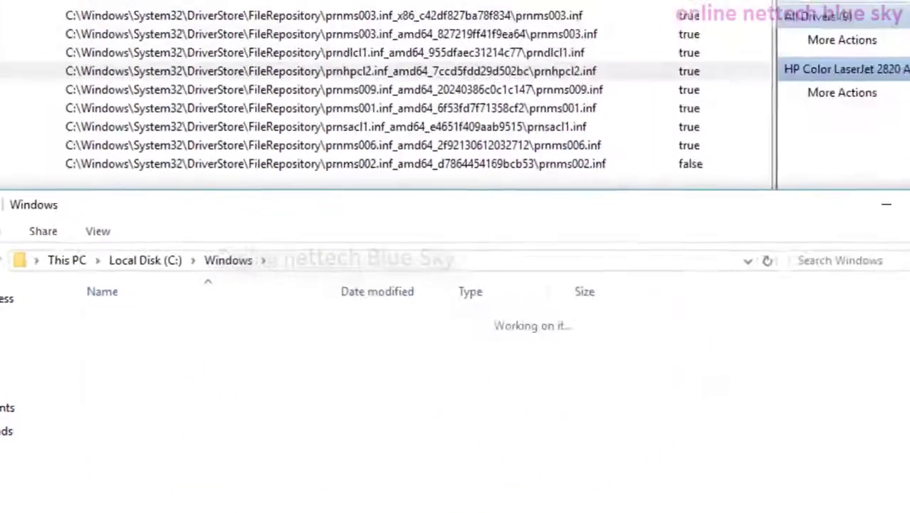
pyautogui.click(2, 260)
pyautogui.click(2, 260)
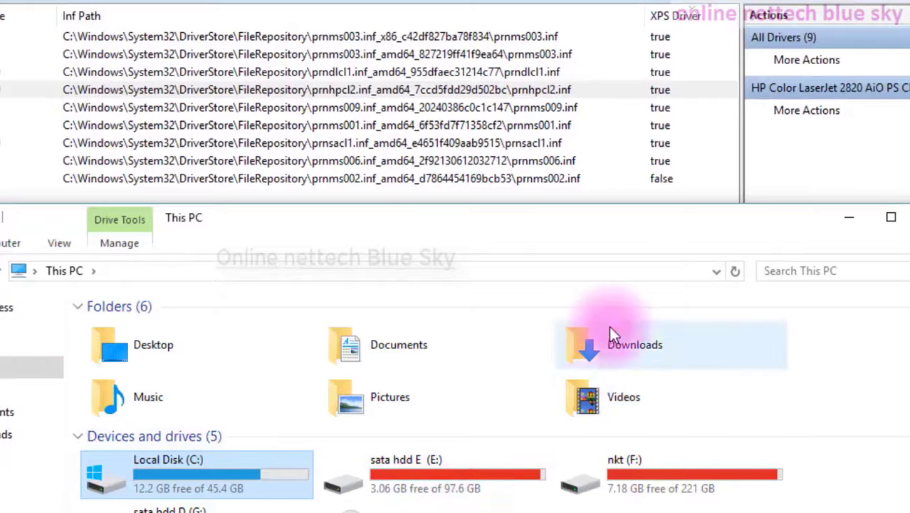
# Step: Return to Print Management and examine the package removal and driver isolation options of the Microsoft Shared Fax Driver
pyautogui.click(622, 181)
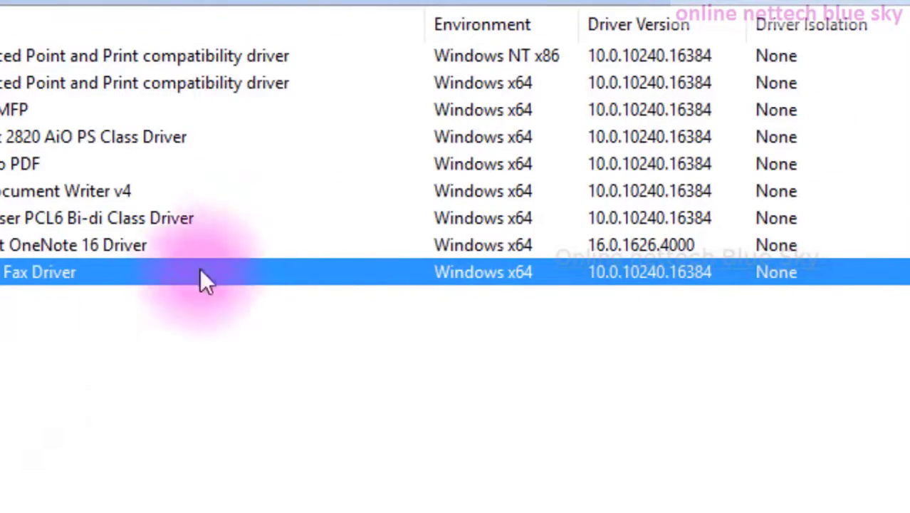
pyautogui.rightClick(261, 277)
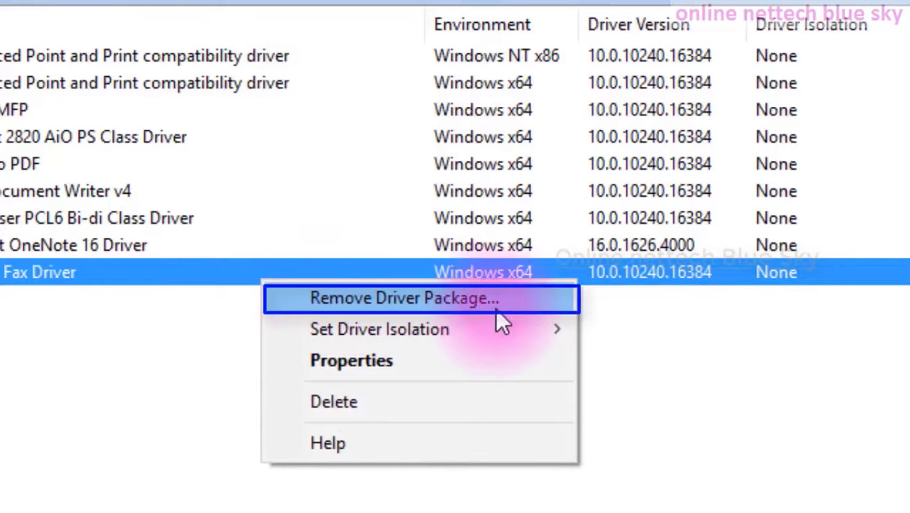
pyautogui.rightClick(156, 269)
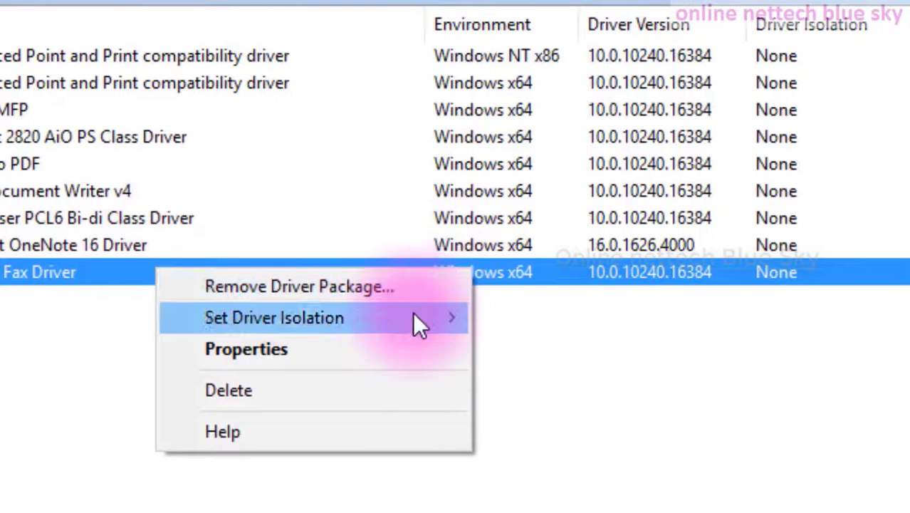
pyautogui.moveTo(413, 311)
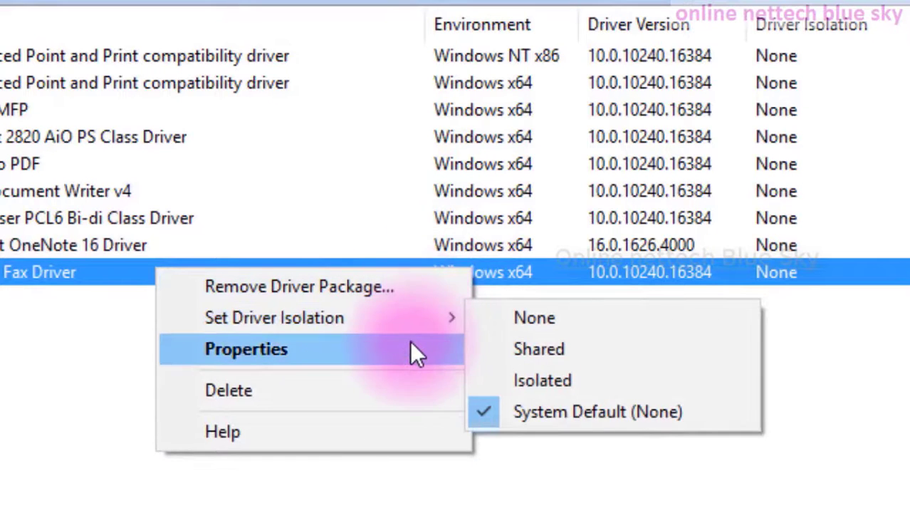
# Step: View the Microsoft Shared Fax Driver's properties, check its driver path and list of driver files, and close them
pyautogui.click(408, 349)
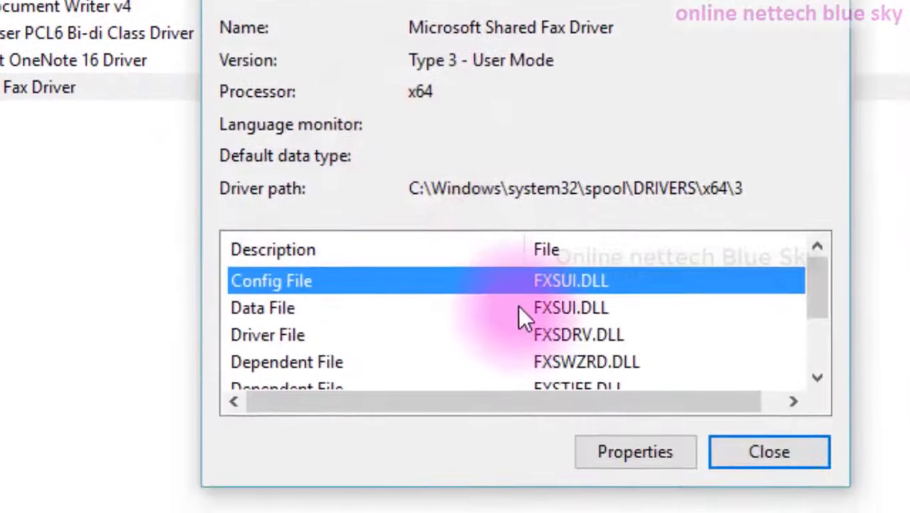
pyautogui.click(517, 306)
pyautogui.scroll(-1, 518, 309)
pyautogui.scroll(1, 518, 309)
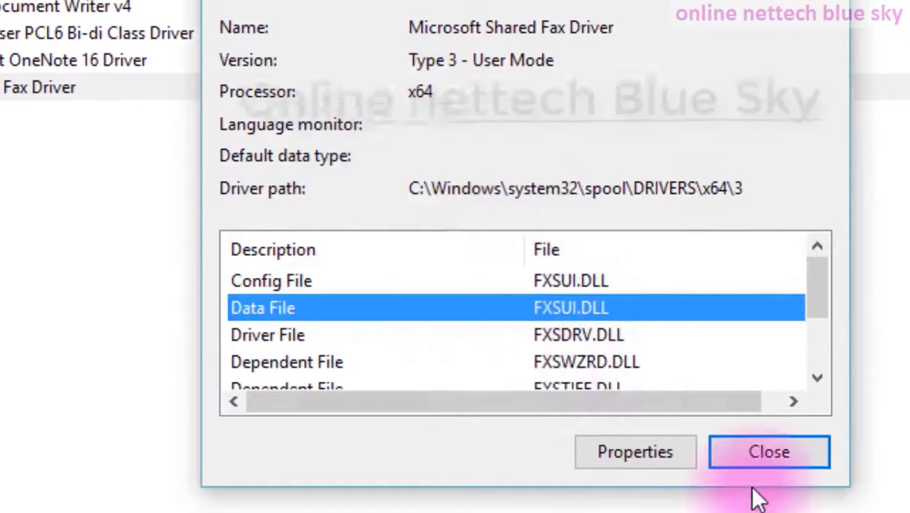
pyautogui.scroll(-1, 721, 310)
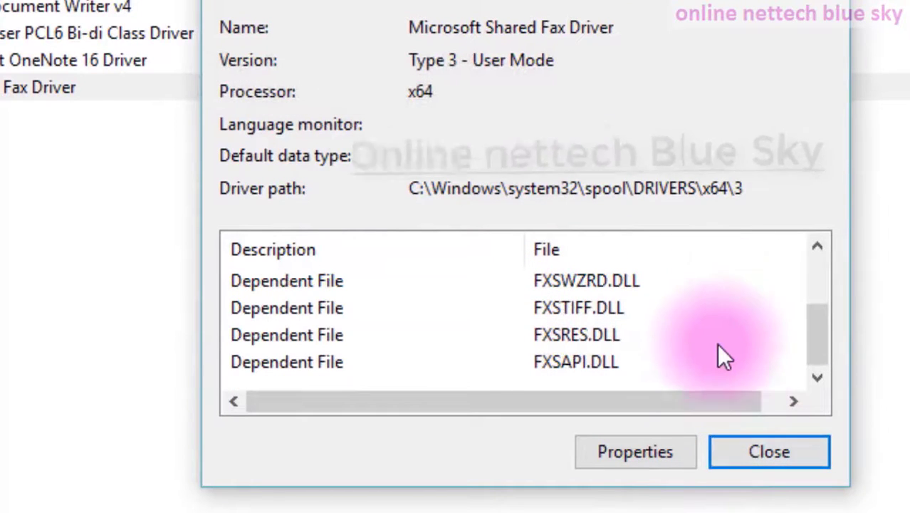
pyautogui.click(732, 445)
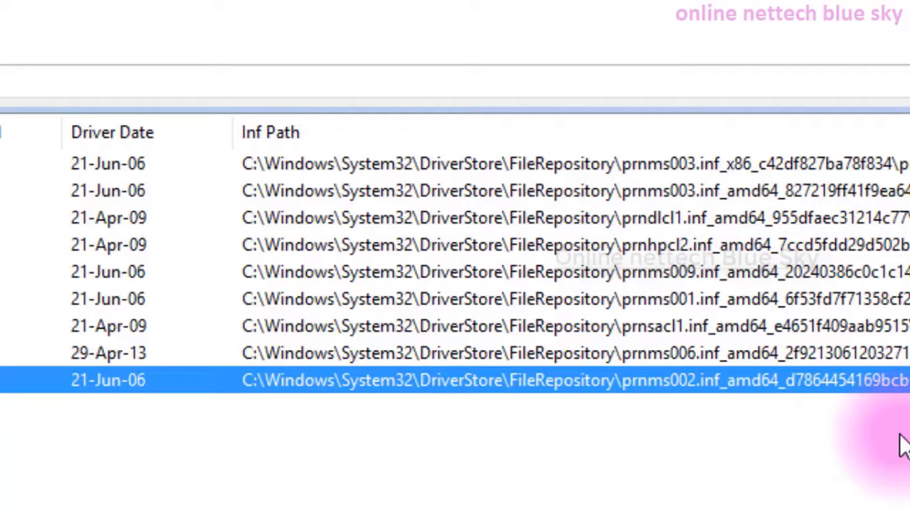
# Step: Step up and down through the installed drivers to compare their driver dates and Inf paths
pyautogui.press('Up')
pyautogui.press('Up')
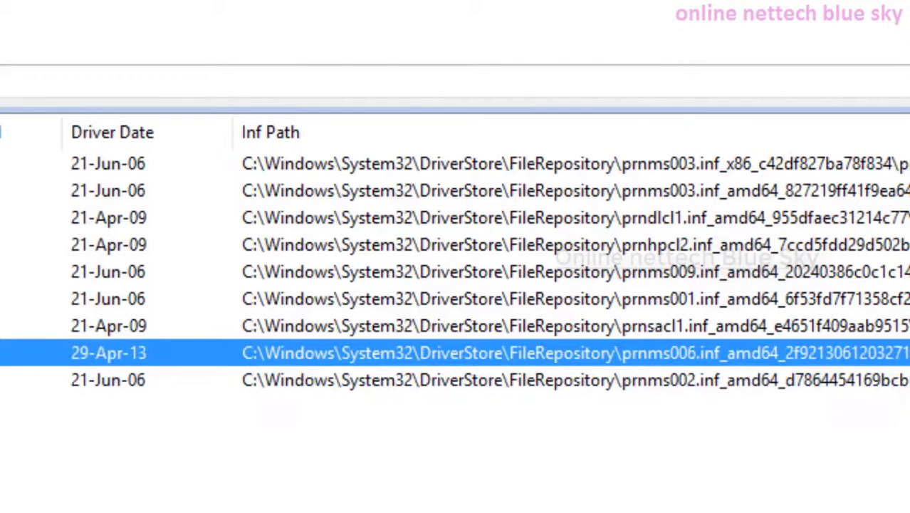
pyautogui.press('Up')
pyautogui.press('Up')
pyautogui.press('Up')
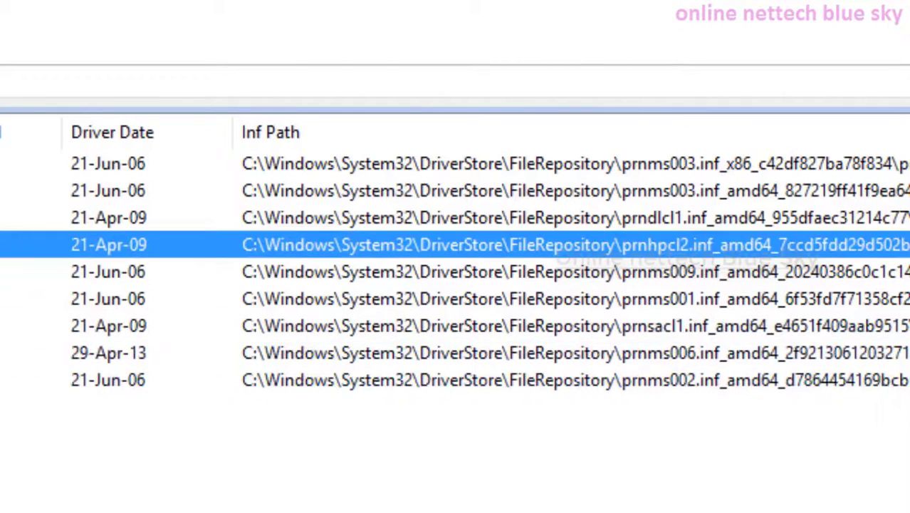
pyautogui.press('Up')
pyautogui.press('Up')
pyautogui.press('Down')
pyautogui.press('Down')
pyautogui.press('Down')
pyautogui.press('Down')
pyautogui.press('Up')
pyautogui.press('Up')
pyautogui.press('Up')
pyautogui.press('Up')
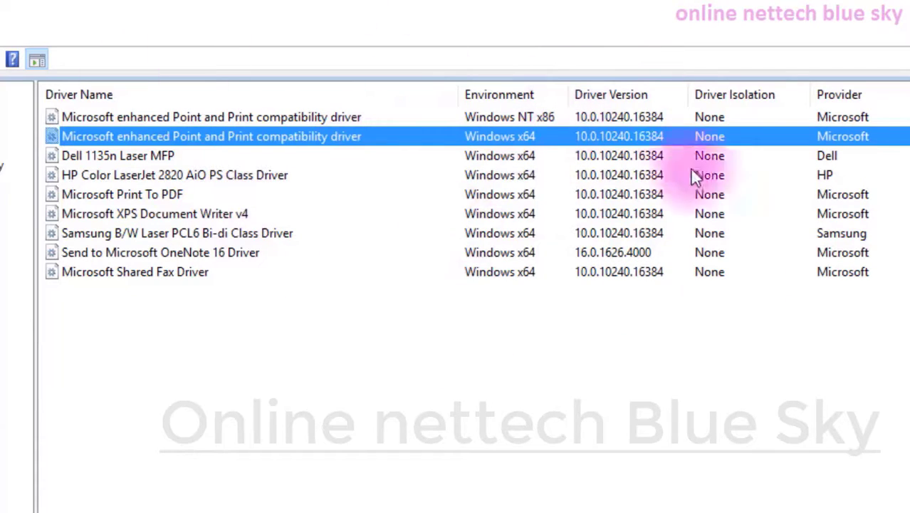
pyautogui.press('super')
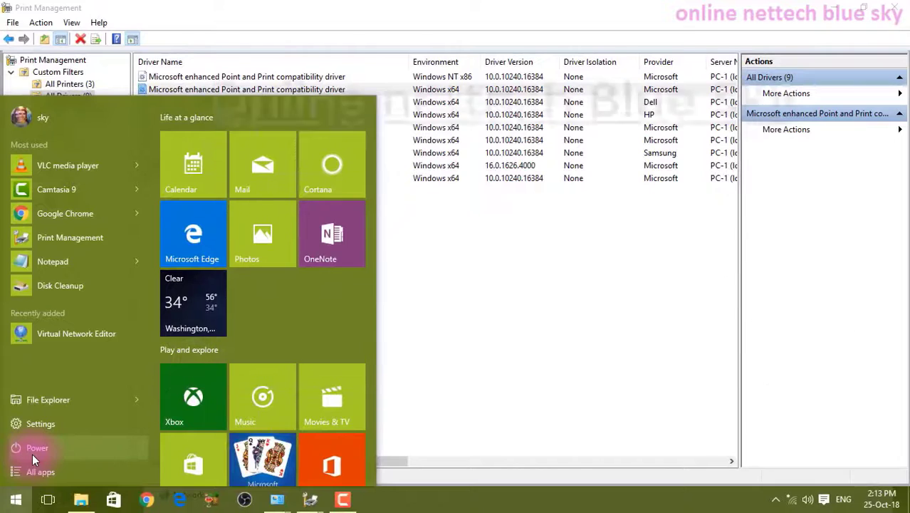
pyautogui.click(532, 284)
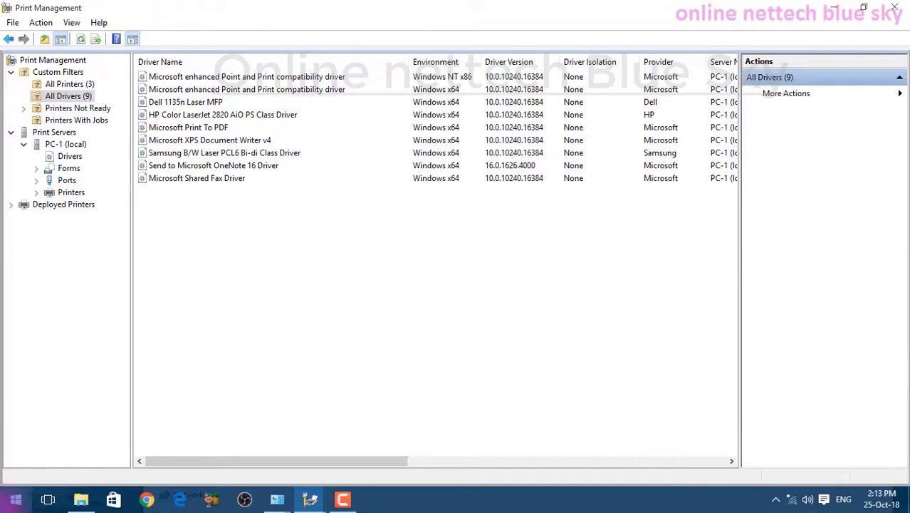
pyautogui.click(15, 499)
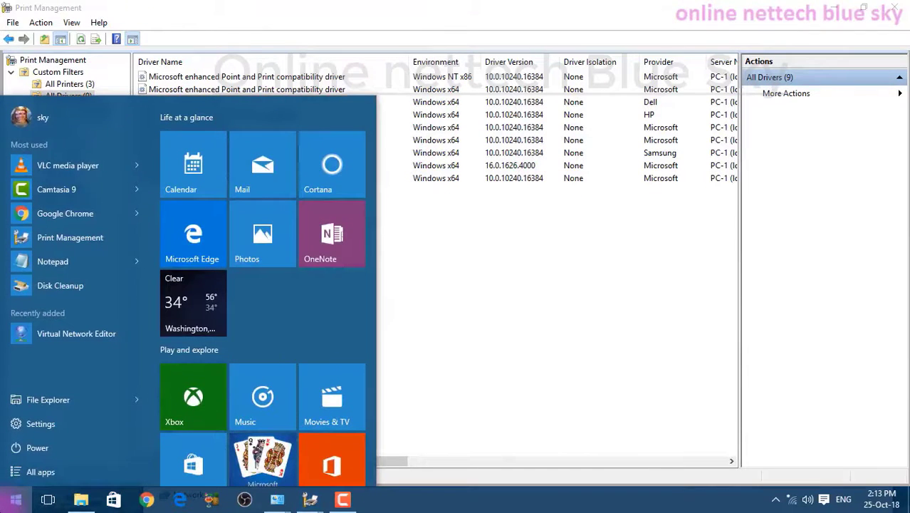
pyautogui.click(16, 499)
pyautogui.click(406, 269)
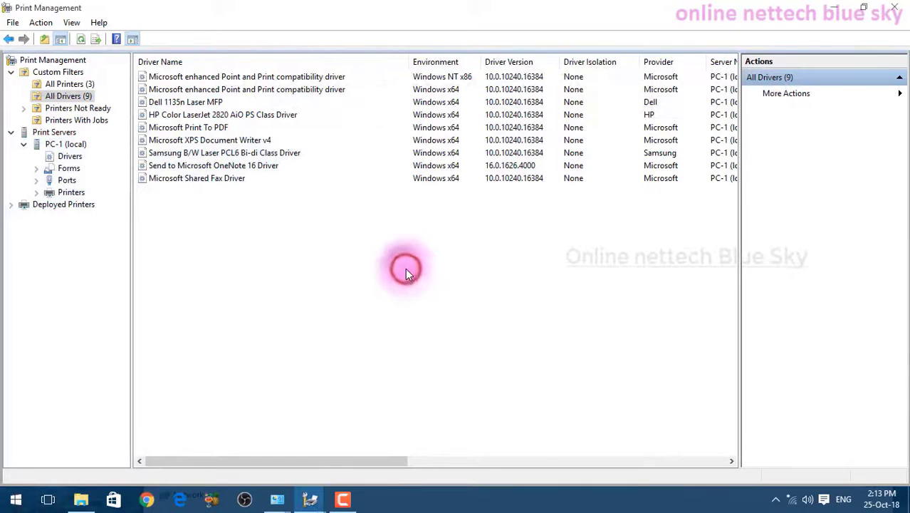
# Step: Return to the Print Management driver list and open the Forms of the PC-1 print server to look through them
pyautogui.click(310, 500)
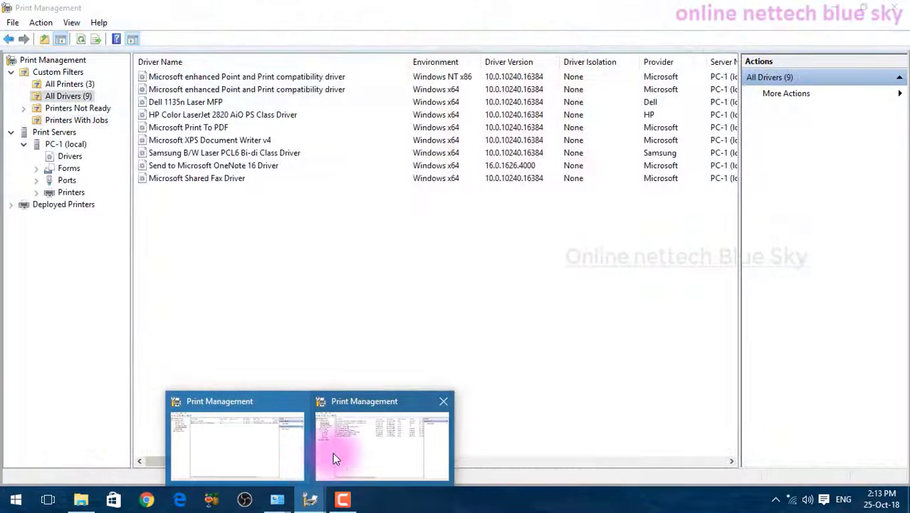
pyautogui.click(332, 452)
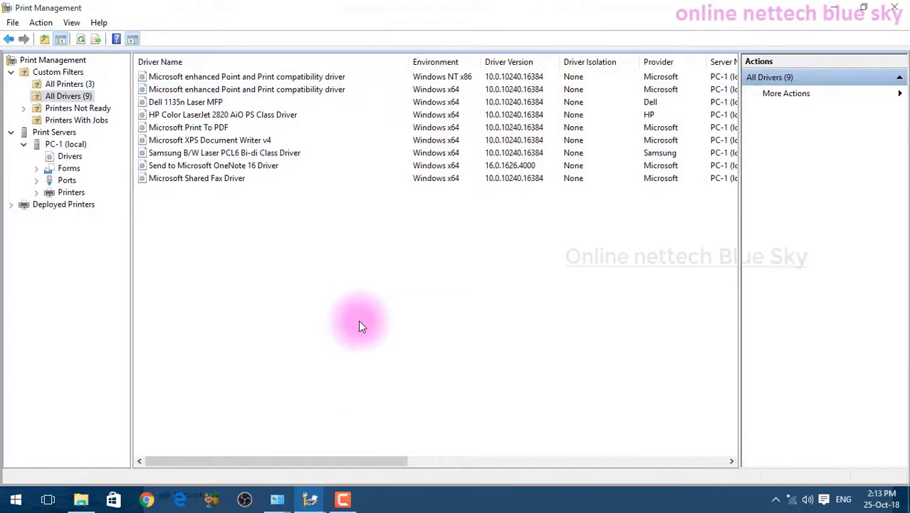
pyautogui.moveTo(389, 460); pyautogui.dragTo(348, 432)
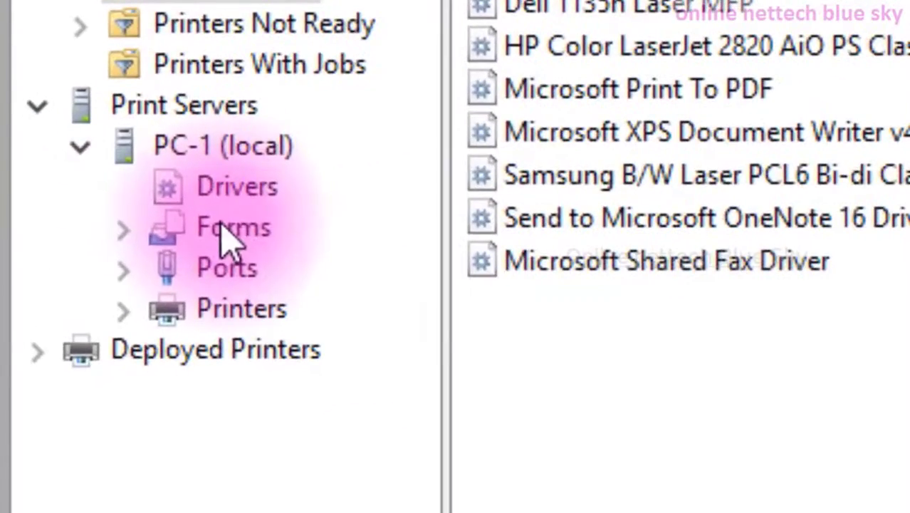
pyautogui.click(224, 228)
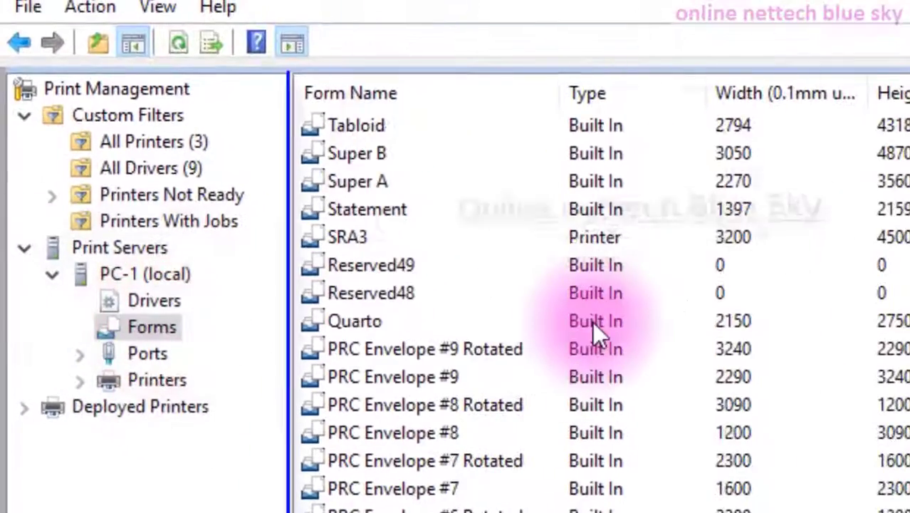
pyautogui.scroll(-6, 592, 321)
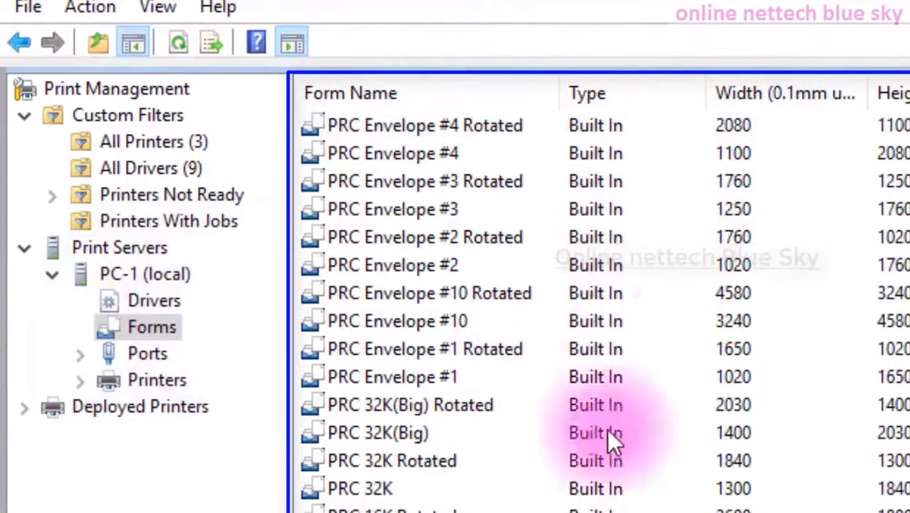
pyautogui.scroll(-20, 694, 324)
pyautogui.scroll(-10, 696, 327)
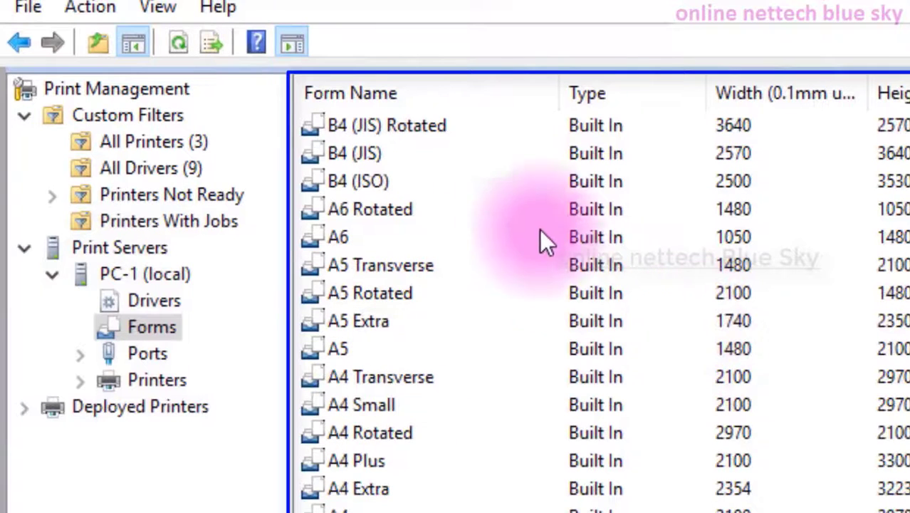
# Step: Widen the Form Name and Imageable Width columns and select the A6 form to check its dimensions
pyautogui.moveTo(566, 94)
pyautogui.mouseDown()
pyautogui.moveTo(725, 107)
pyautogui.moveTo(689, 107)
pyautogui.mouseUp()
pyautogui.click(343, 225)
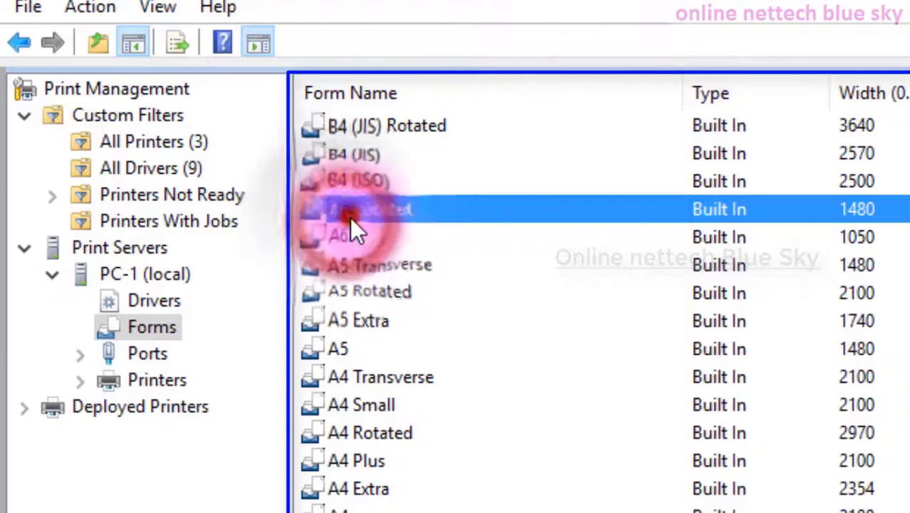
pyautogui.click(348, 239)
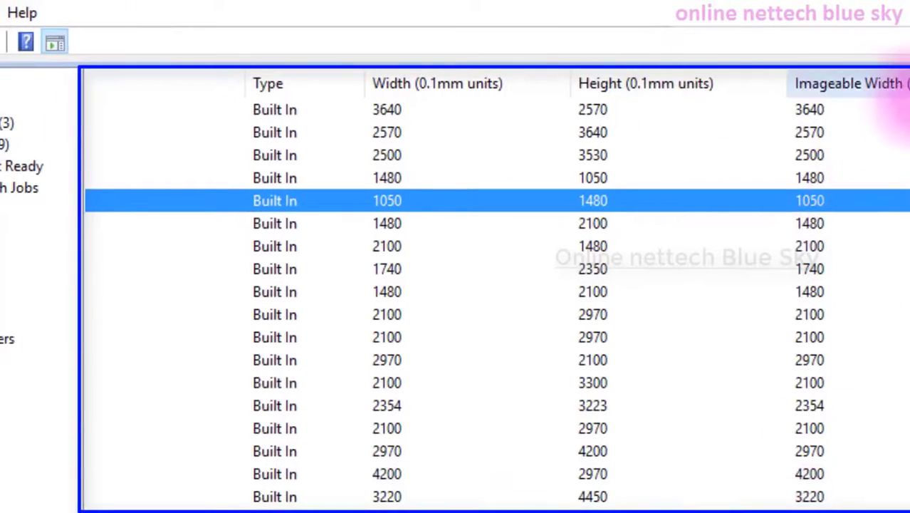
pyautogui.moveTo(784, 87); pyautogui.dragTo(877, 81)
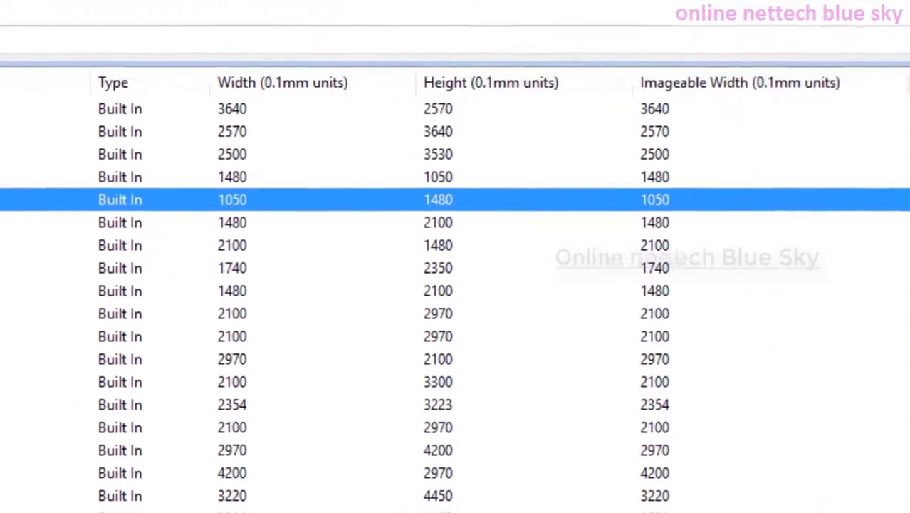
pyautogui.hscroll(-3, 455, 314)
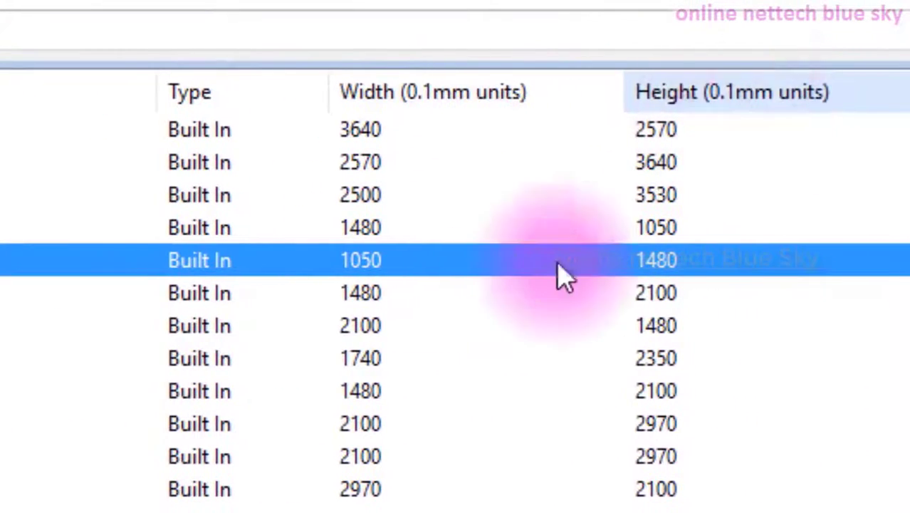
# Step: Look through the widths and heights of the listed forms and select the Letter form
pyautogui.scroll(-20, 498, 329)
pyautogui.scroll(-5, 498, 334)
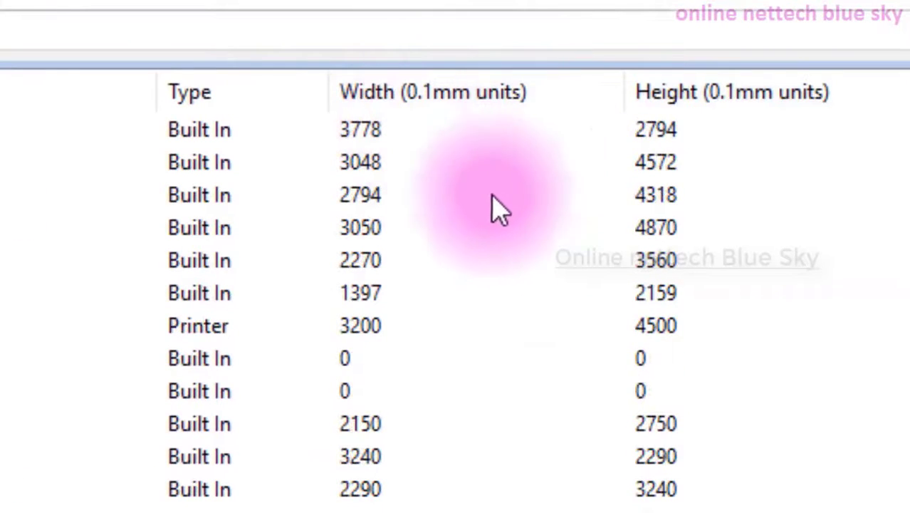
pyautogui.scroll(-9, 370, 449)
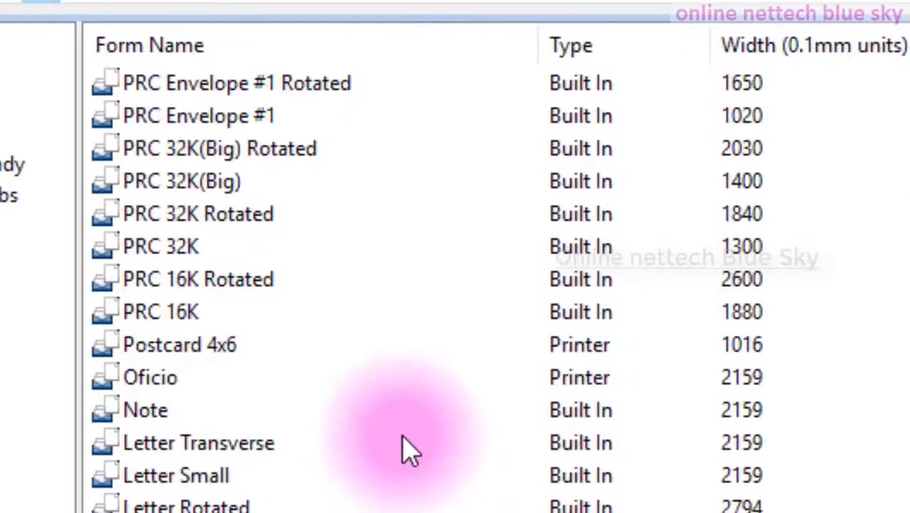
pyautogui.scroll(-8, 398, 470)
pyautogui.scroll(5, 285, 442)
pyautogui.click(182, 391)
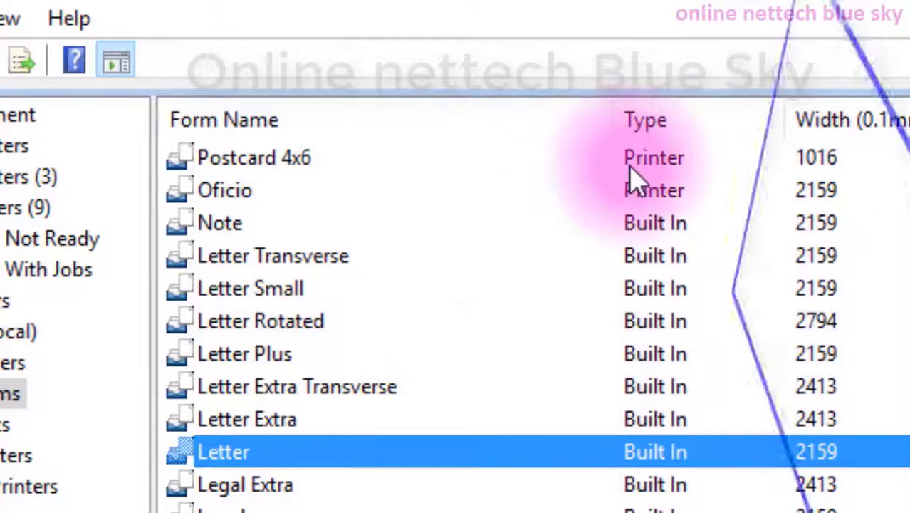
# Step: Step through the Postcard 4x6 form and its neighbours to compare the Printer and Built In form types
pyautogui.click(625, 162)
pyautogui.press('Down')
pyautogui.press('Down')
pyautogui.click(651, 168)
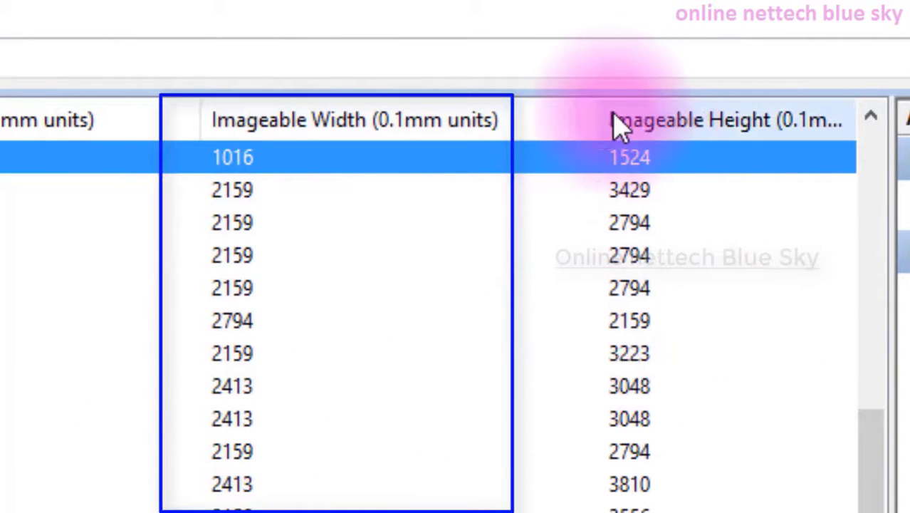
# Step: Widen the Imageable Height column until its full heading fits, and check the imageable dimensions of the forms
pyautogui.moveTo(601, 112)
pyautogui.mouseDown()
pyautogui.moveTo(574, 112)
pyautogui.moveTo(700, 132)
pyautogui.moveTo(894, 97)
pyautogui.mouseUp()
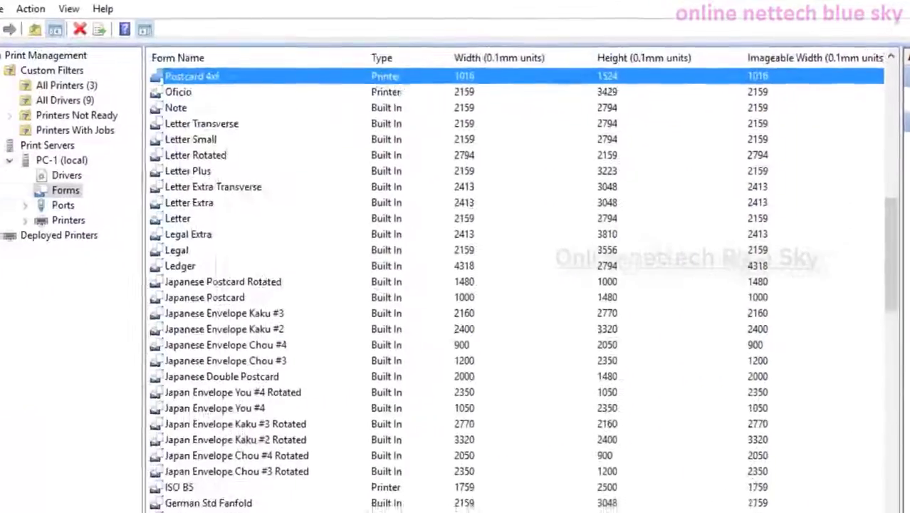
pyautogui.moveTo(379, 511); pyautogui.dragTo(691, 511)
pyautogui.moveTo(765, 58); pyautogui.dragTo(908, 75)
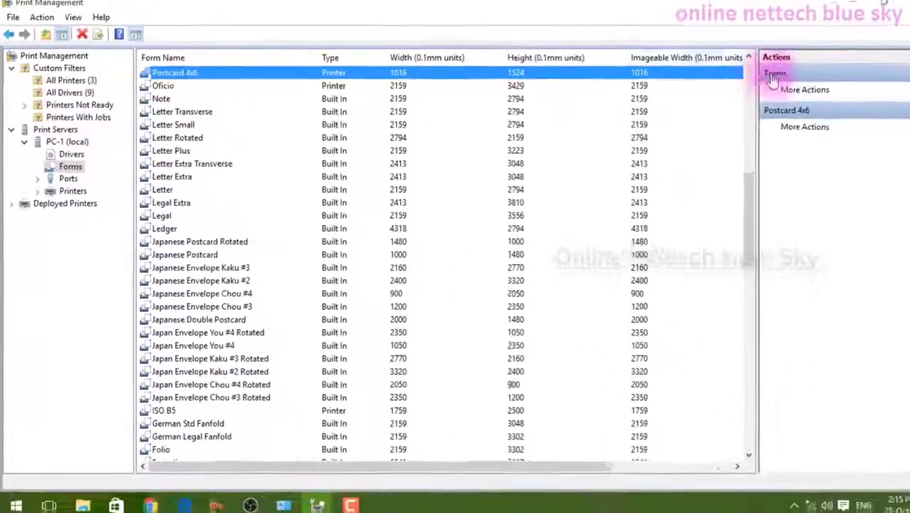
pyautogui.moveTo(427, 460); pyautogui.dragTo(549, 459)
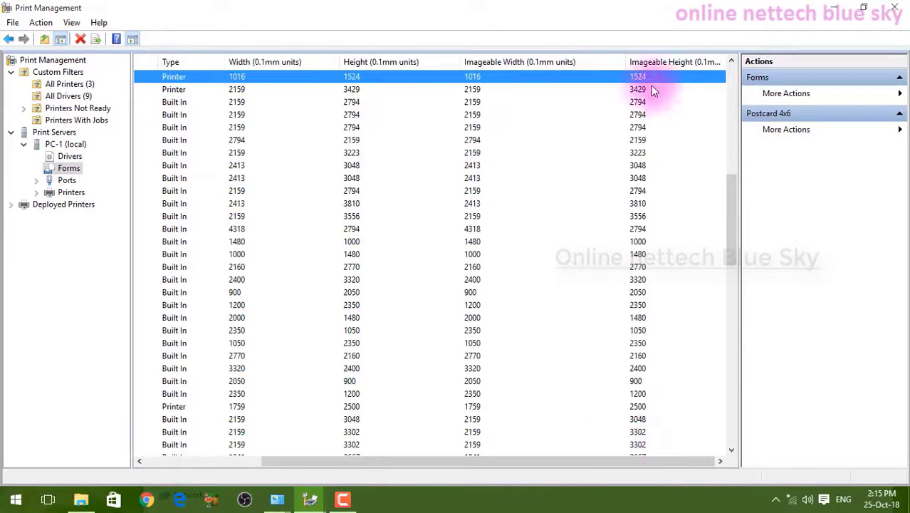
pyautogui.moveTo(722, 65); pyautogui.dragTo(774, 62)
pyautogui.moveTo(496, 460); pyautogui.dragTo(576, 462)
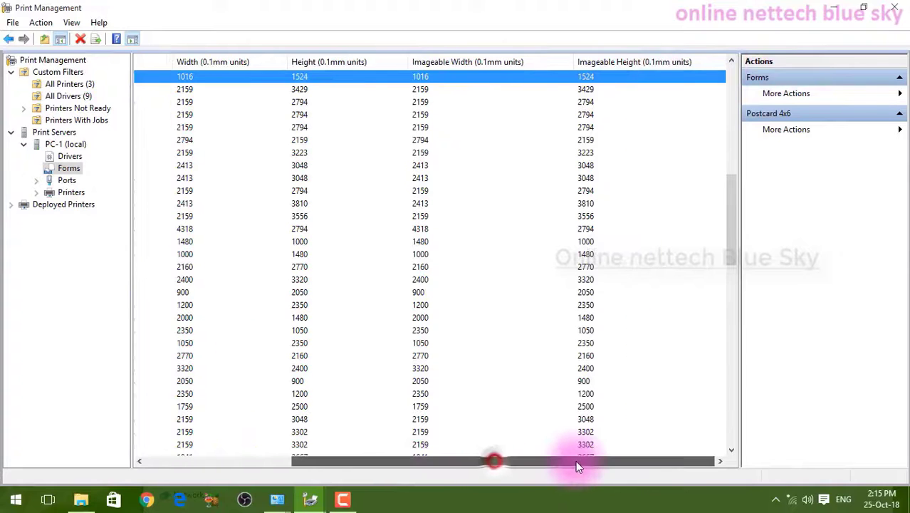
pyautogui.moveTo(477, 461); pyautogui.dragTo(280, 462)
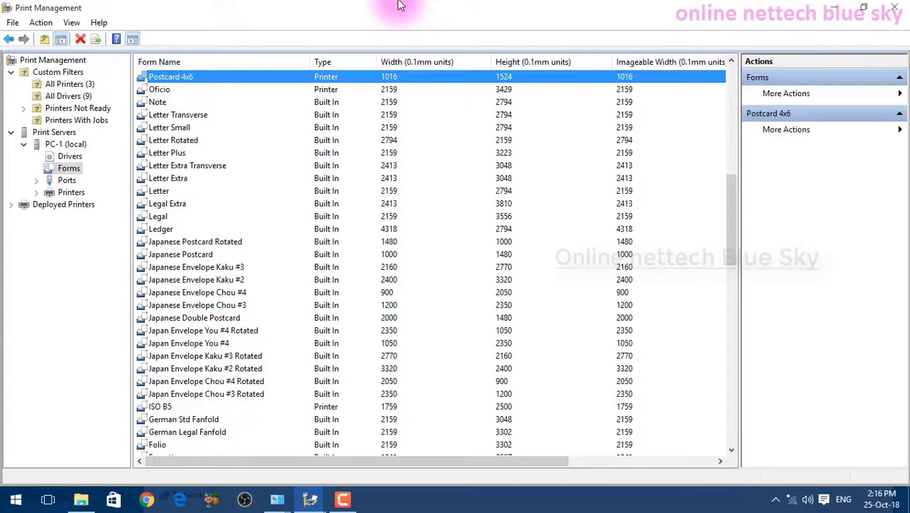
# Step: Step through the Letter Extra and Letter forms, ending with Letter selected, to examine their dimensions
pyautogui.click(219, 202)
pyautogui.click(217, 180)
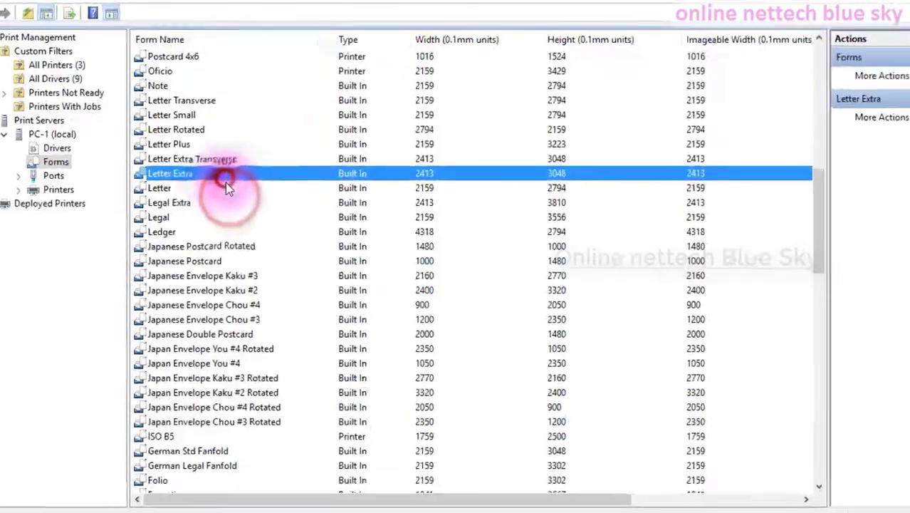
pyautogui.click(226, 188)
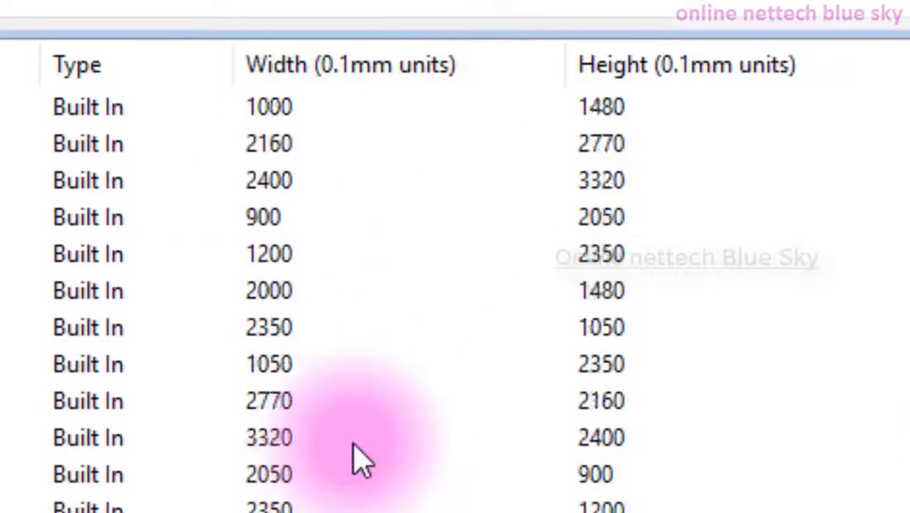
# Step: Look through the whole list of forms to compare the widths and heights of the envelope, B-series and A-series sizes
pyautogui.scroll(-10, 361, 460)
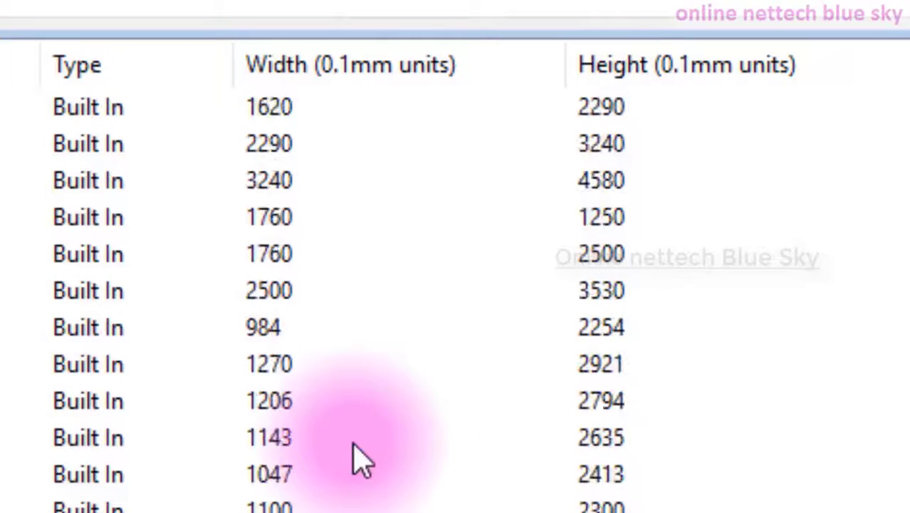
pyautogui.scroll(-10, 361, 459)
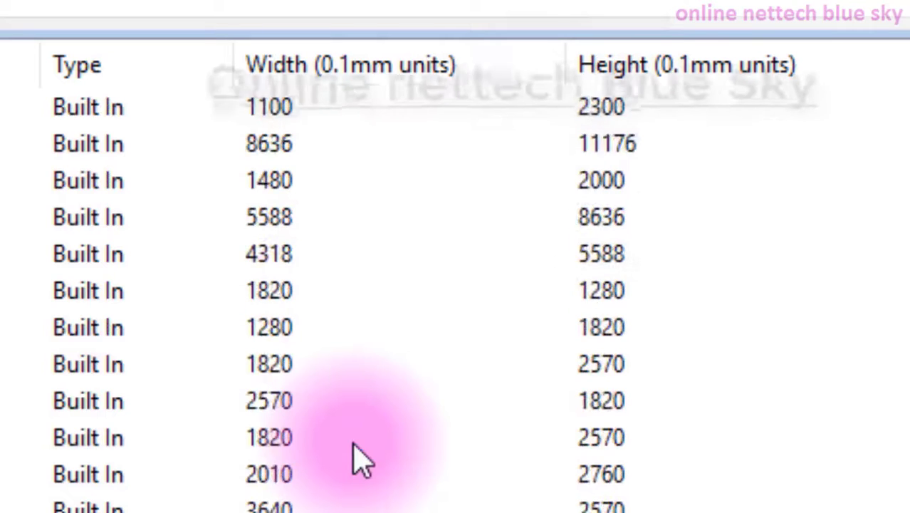
pyautogui.scroll(-10, 361, 459)
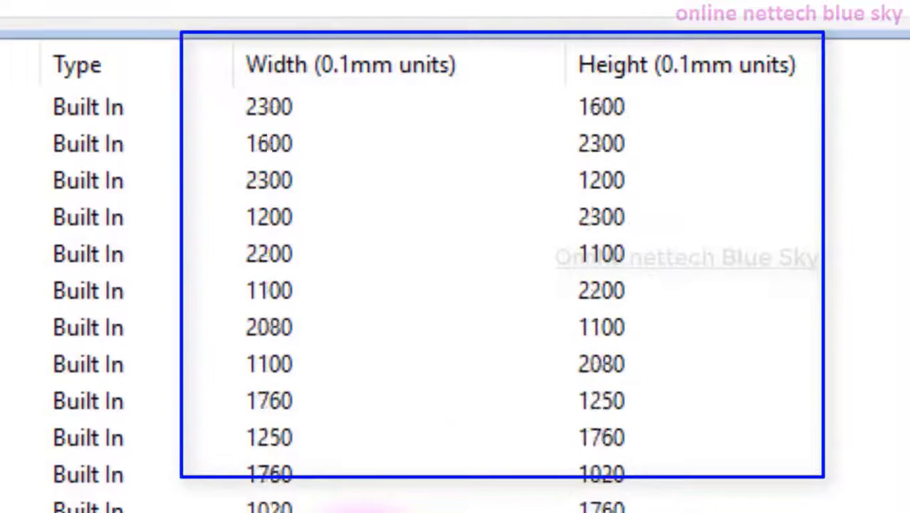
pyautogui.scroll(-18, 361, 510)
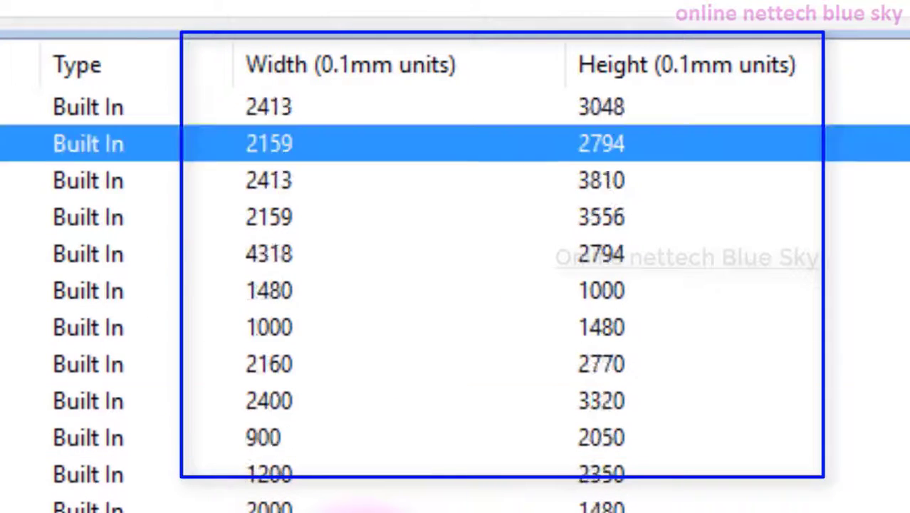
pyautogui.scroll(-5, 361, 510)
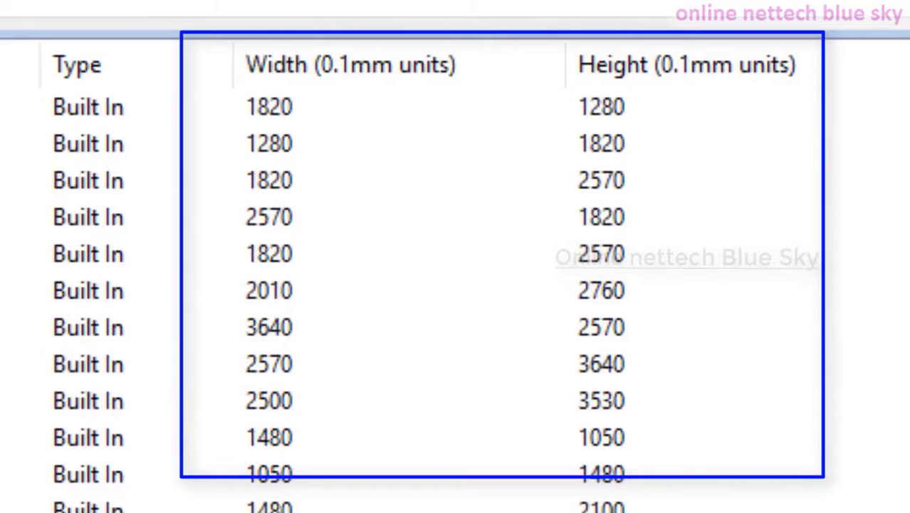
pyautogui.scroll(9, 456, 292)
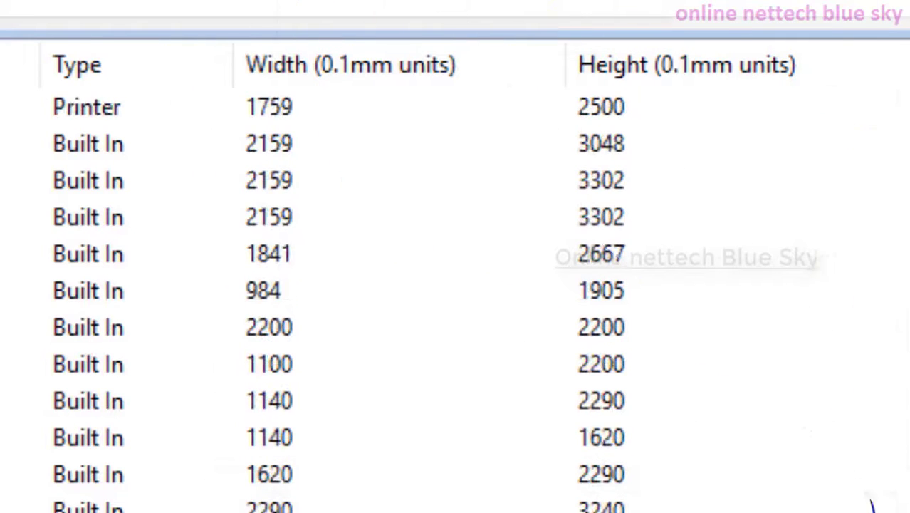
pyautogui.click(273, 329)
pyautogui.scroll(-10, 349, 278)
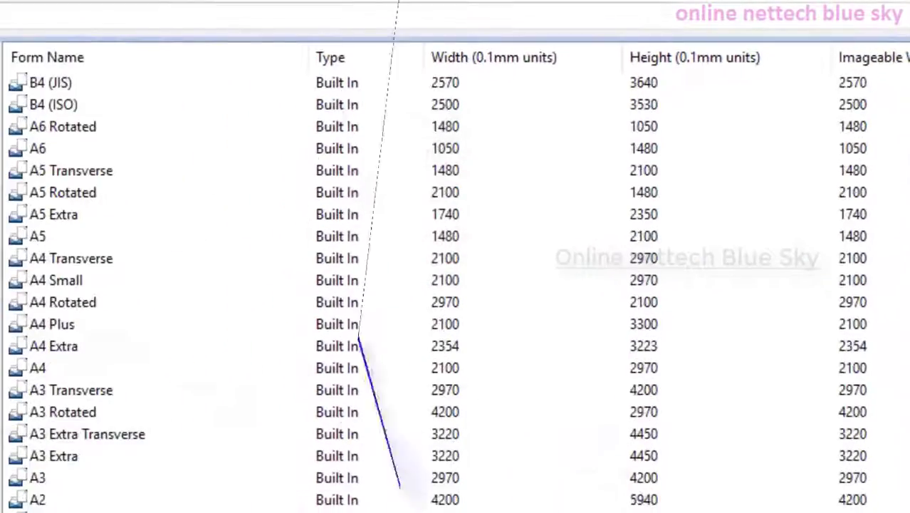
pyautogui.scroll(7, 349, 278)
pyautogui.scroll(20, 413, 285)
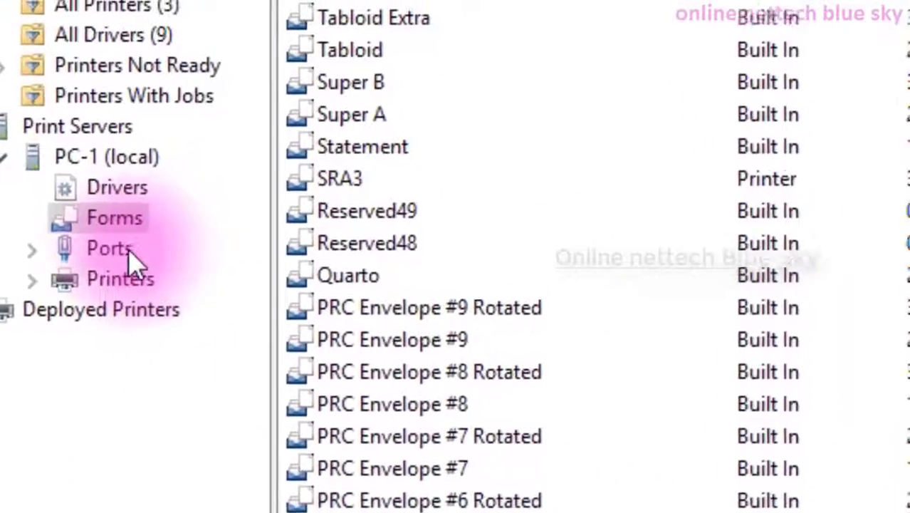
# Step: Open the Ports of the PC-1 print server and widen the Port Name and Port Description columns to fit their contents
pyautogui.click(108, 247)
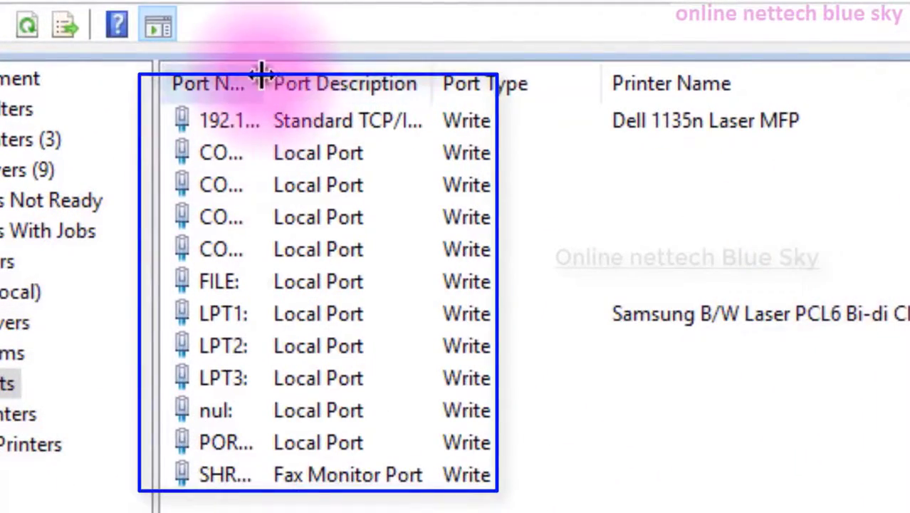
pyautogui.moveTo(262, 72); pyautogui.dragTo(524, 69)
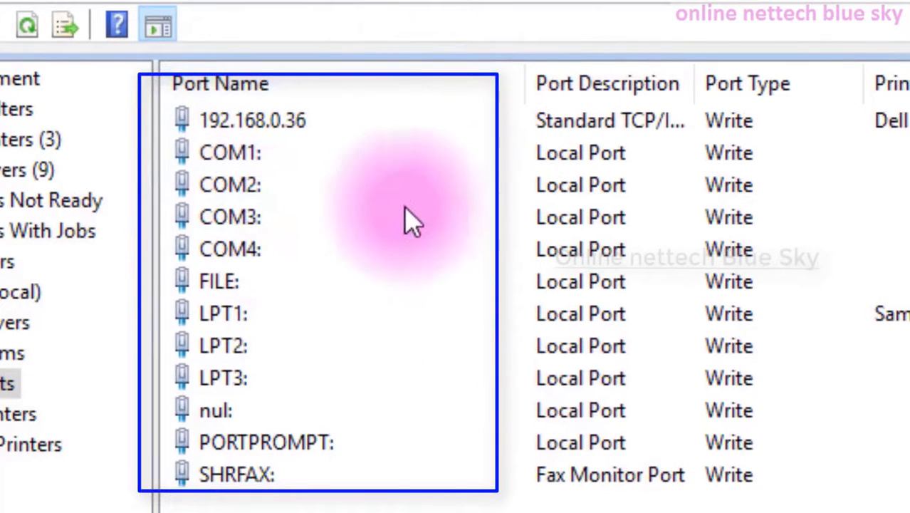
pyautogui.moveTo(689, 85); pyautogui.dragTo(853, 83)
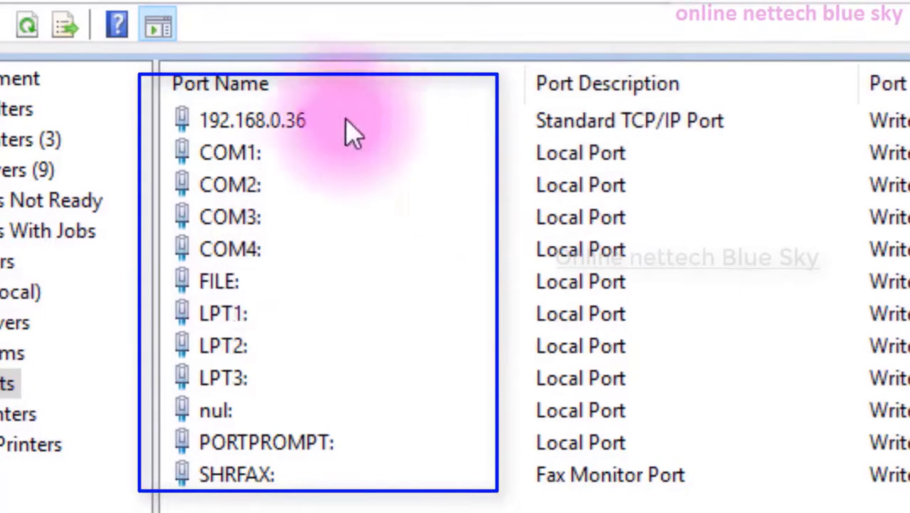
# Step: Step through the Standard TCP/IP port and the COM1 and COM2 local ports to compare their names and descriptions
pyautogui.click(265, 122)
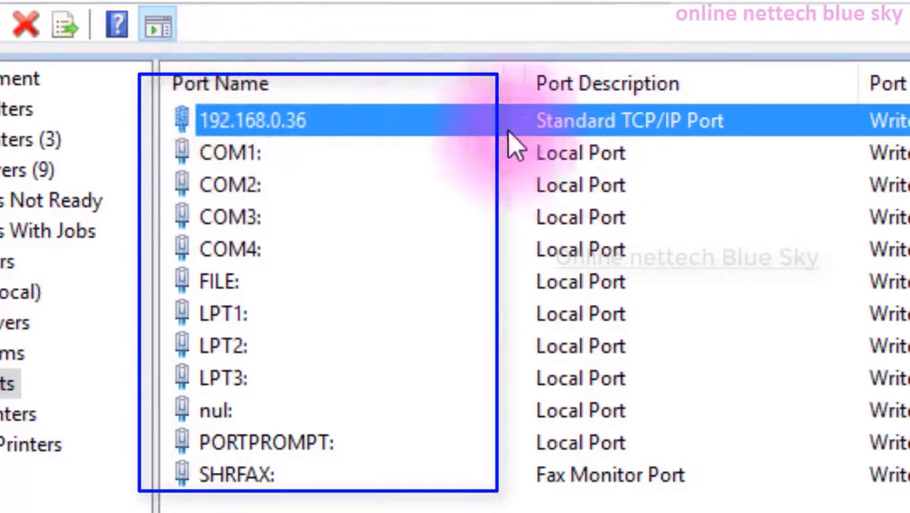
pyautogui.click(250, 154)
pyautogui.click(271, 184)
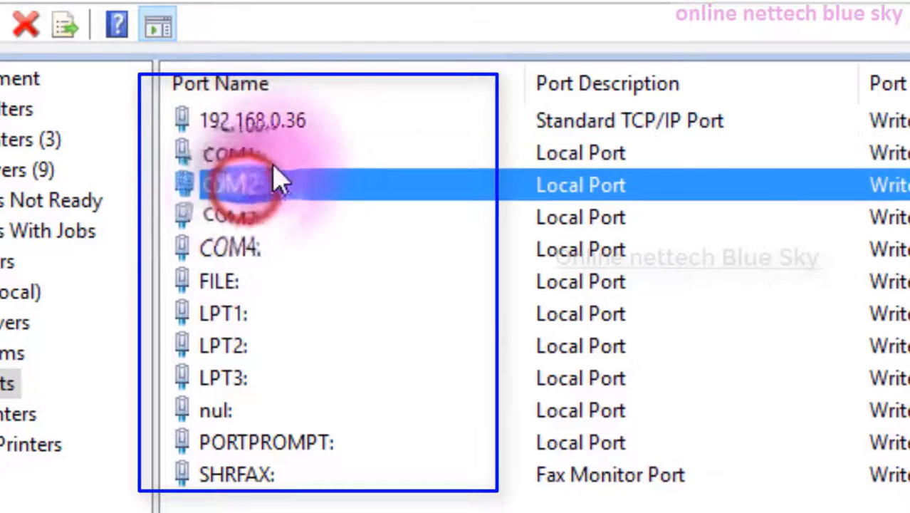
pyautogui.click(271, 161)
pyautogui.click(270, 186)
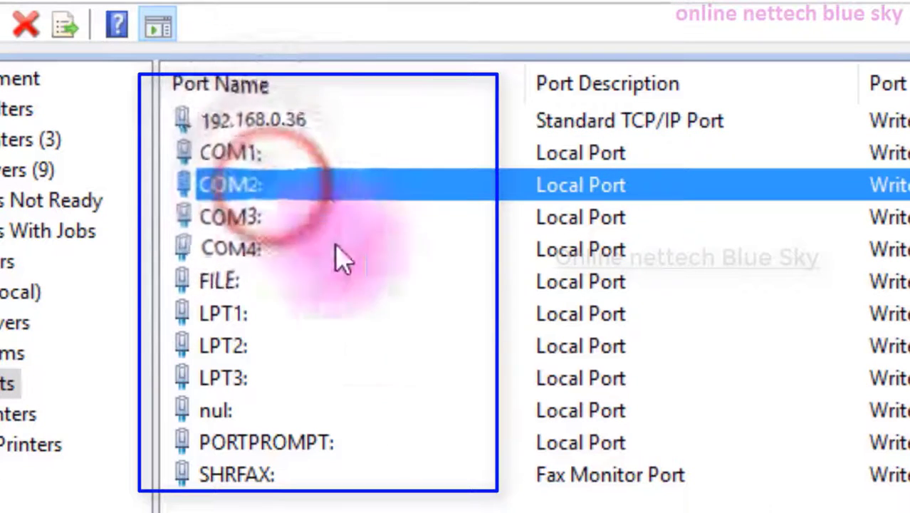
# Step: Step through the ports from COM1 to SHRFAX to examine the names of the COM, FILE, LPT, nul, PORTPROMPT and fax ports
pyautogui.click(325, 155)
pyautogui.click(316, 187)
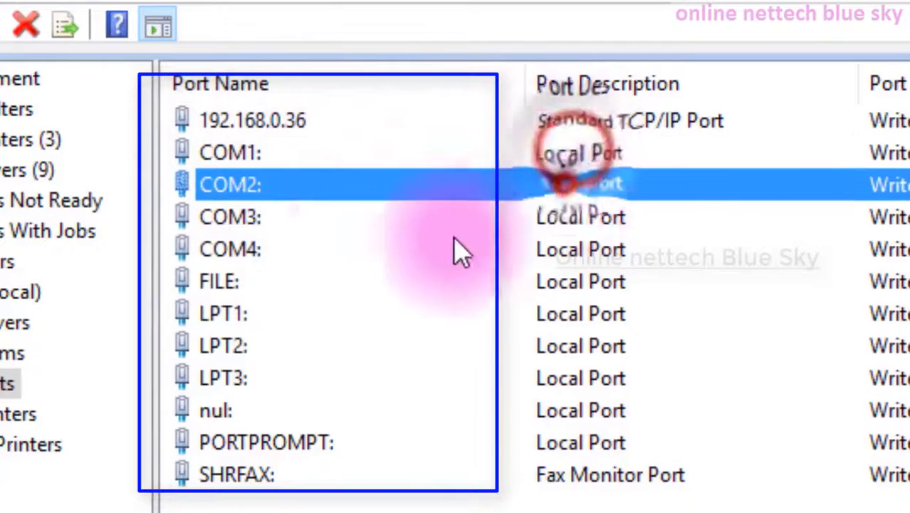
pyautogui.click(364, 248)
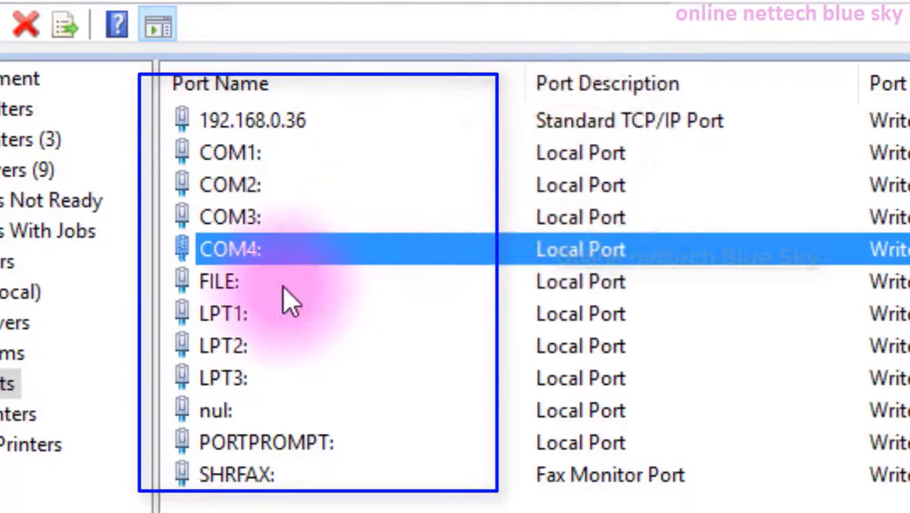
pyautogui.click(274, 284)
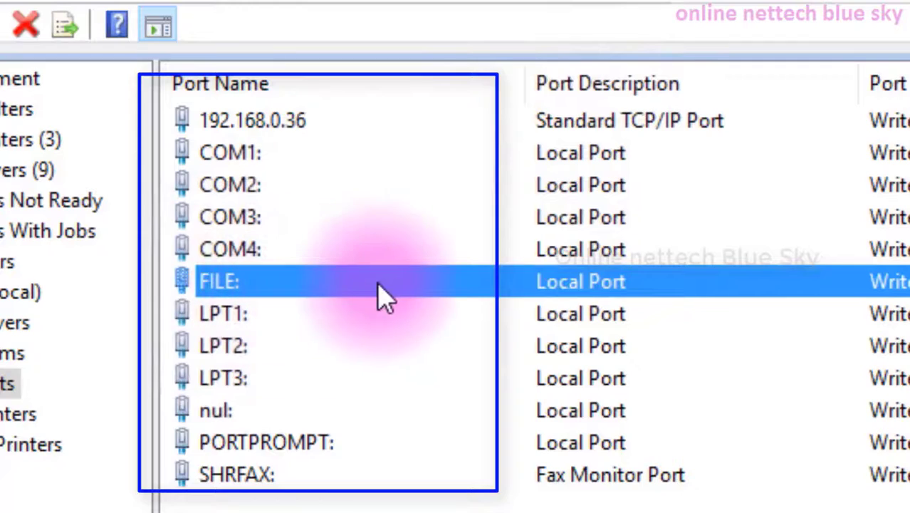
pyautogui.click(322, 315)
pyautogui.click(348, 375)
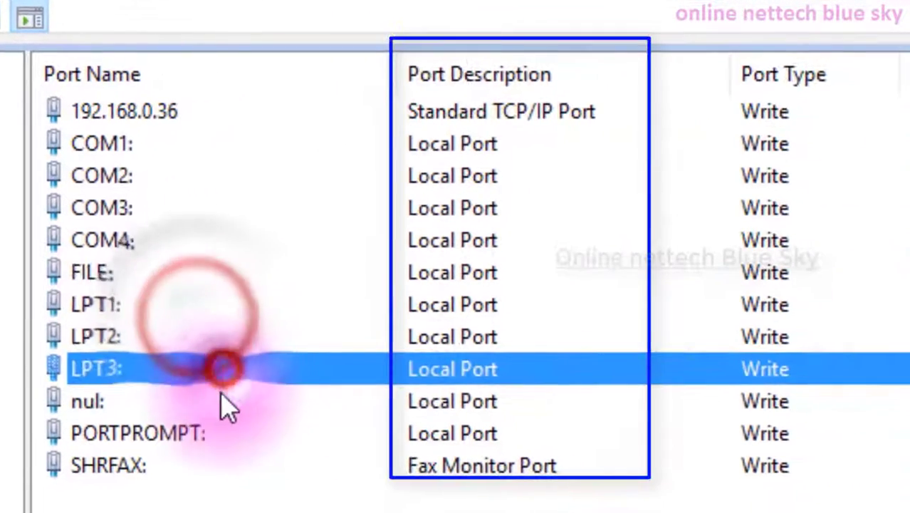
pyautogui.click(210, 402)
pyautogui.click(200, 431)
pyautogui.click(159, 464)
# Step: Compare the port descriptions of the COM1, COM3, COM4, FILE and LPT1 ports
pyautogui.click(616, 209)
pyautogui.click(503, 142)
pyautogui.click(471, 242)
pyautogui.click(470, 272)
pyautogui.click(470, 304)
# Step: Check the port types from the TCP/IP port through PORTPROMPT, and sort the ports by printer name in descending order
pyautogui.click(751, 112)
pyautogui.click(756, 272)
pyautogui.click(758, 400)
pyautogui.click(760, 433)
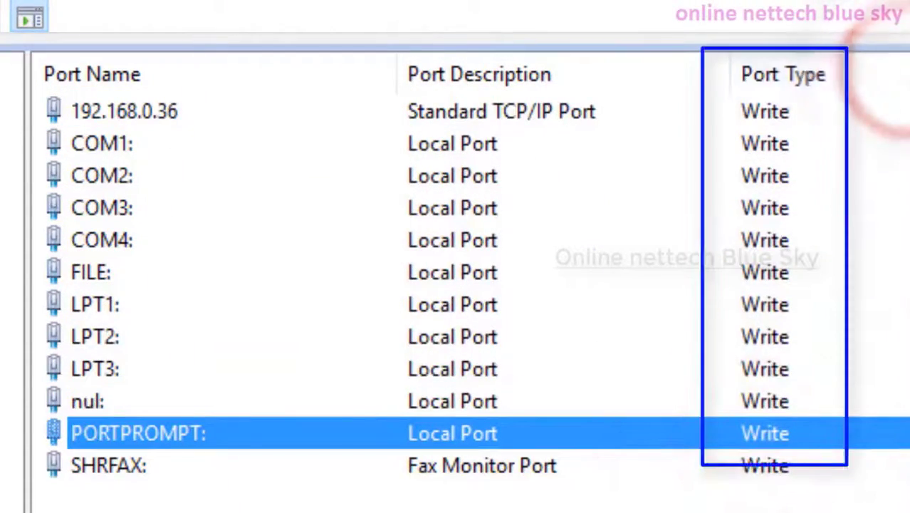
pyautogui.click(903, 66)
pyautogui.click(592, 64)
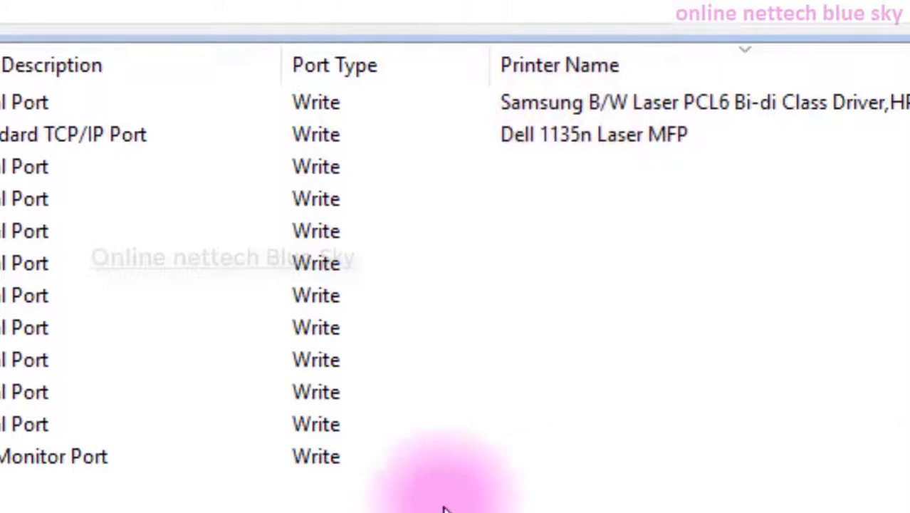
# Step: View the PC-1 server's printers and the deployed printers, and collapse the PC-1 server's entries
pyautogui.click(131, 266)
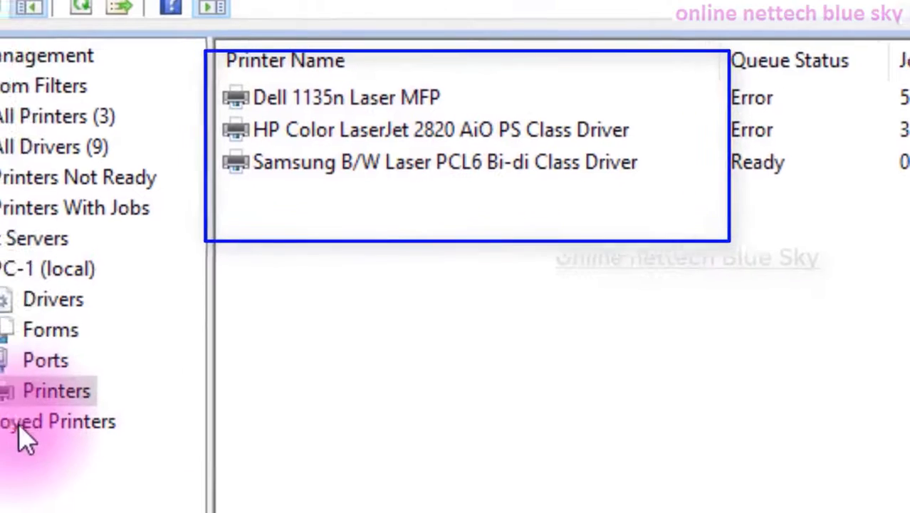
pyautogui.click(4, 438)
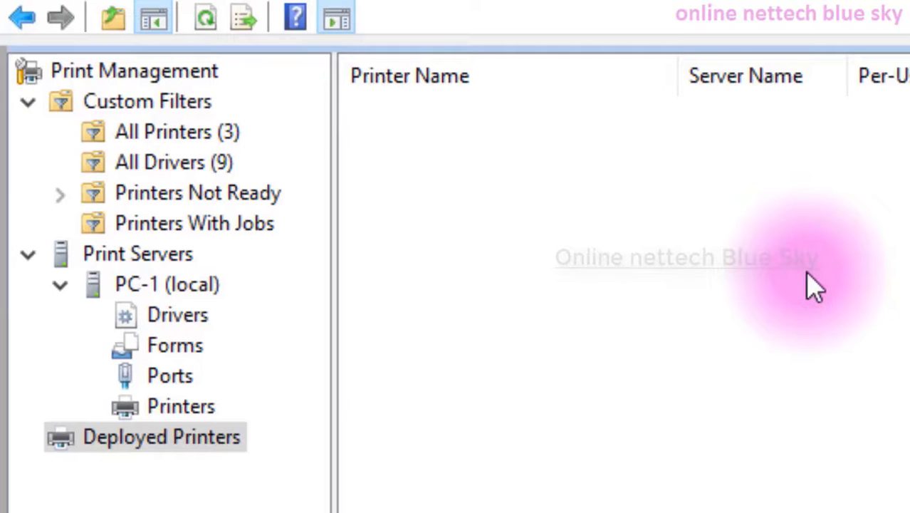
pyautogui.click(63, 286)
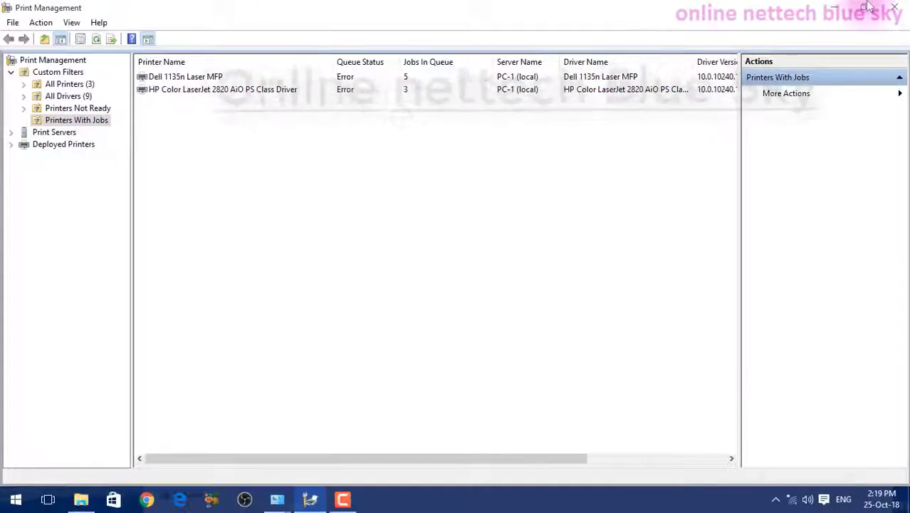
# Step: Minimize Print Management, maximize the Administrative Tools window and open System Information from it
pyautogui.click(835, 7)
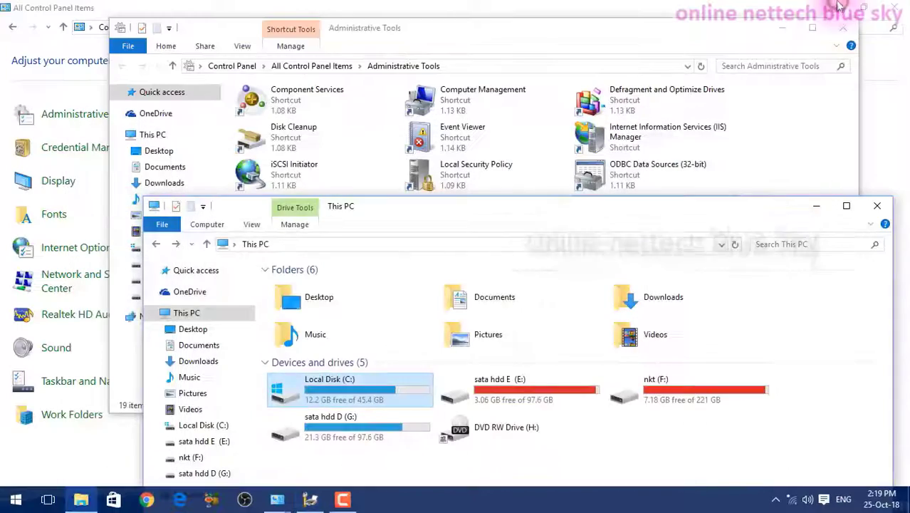
pyautogui.click(811, 28)
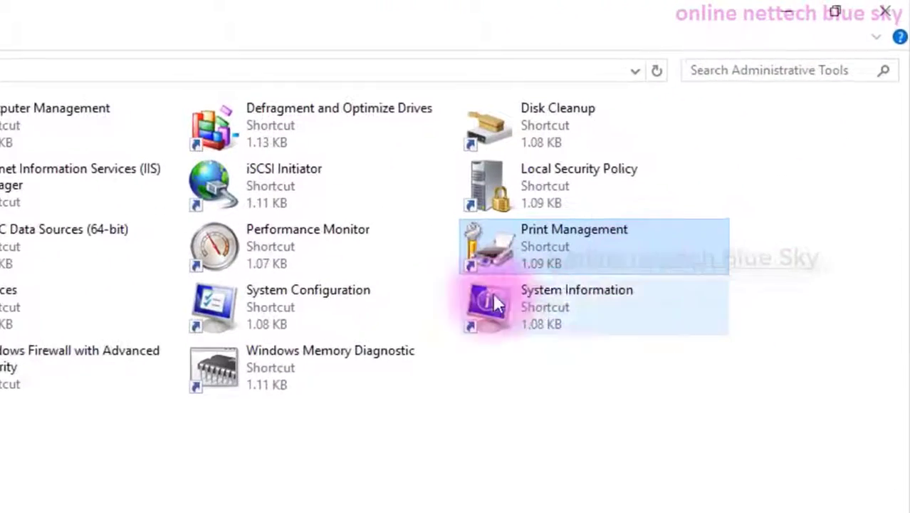
pyautogui.doubleClick(561, 304)
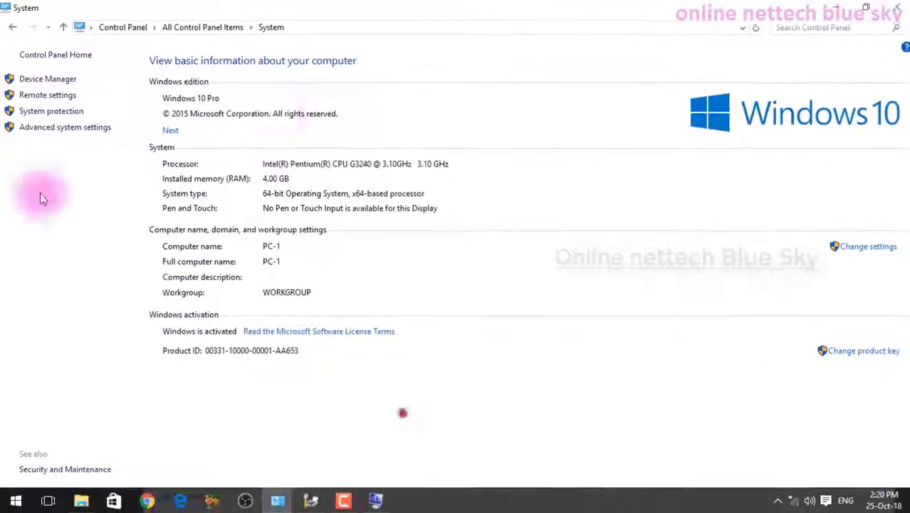
# Step: Switch from the System window to System Information to view its System Summary
pyautogui.click(126, 37)
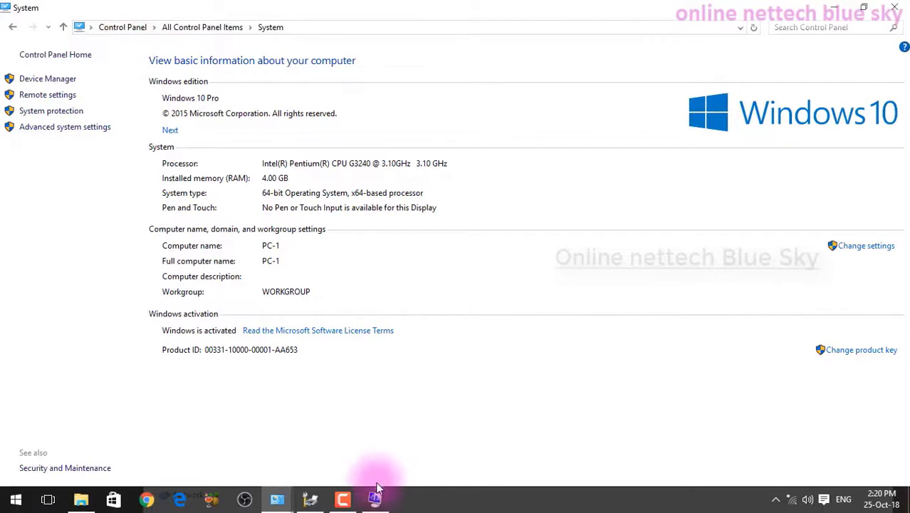
pyautogui.moveTo(381, 496)
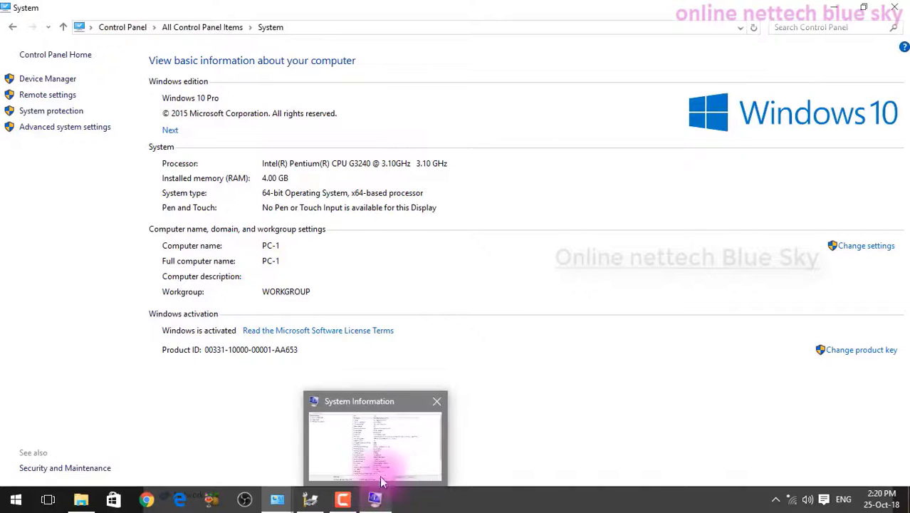
pyautogui.click(377, 470)
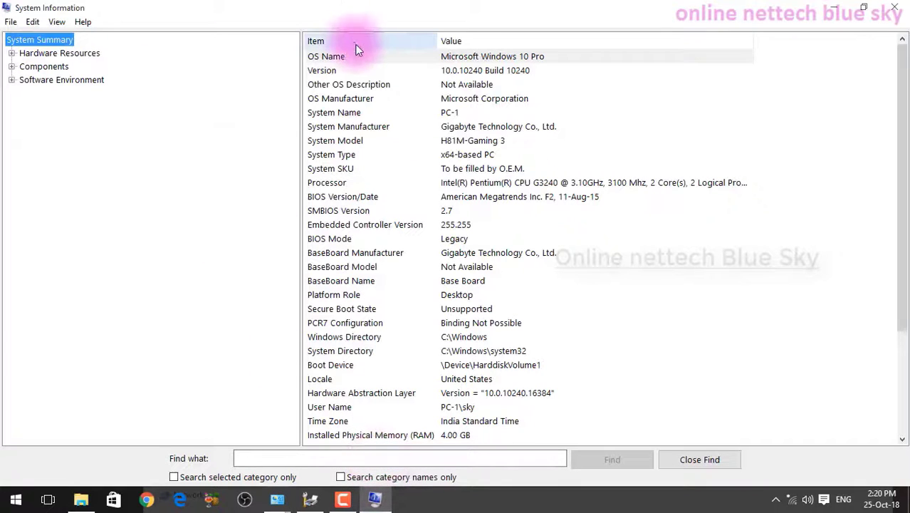